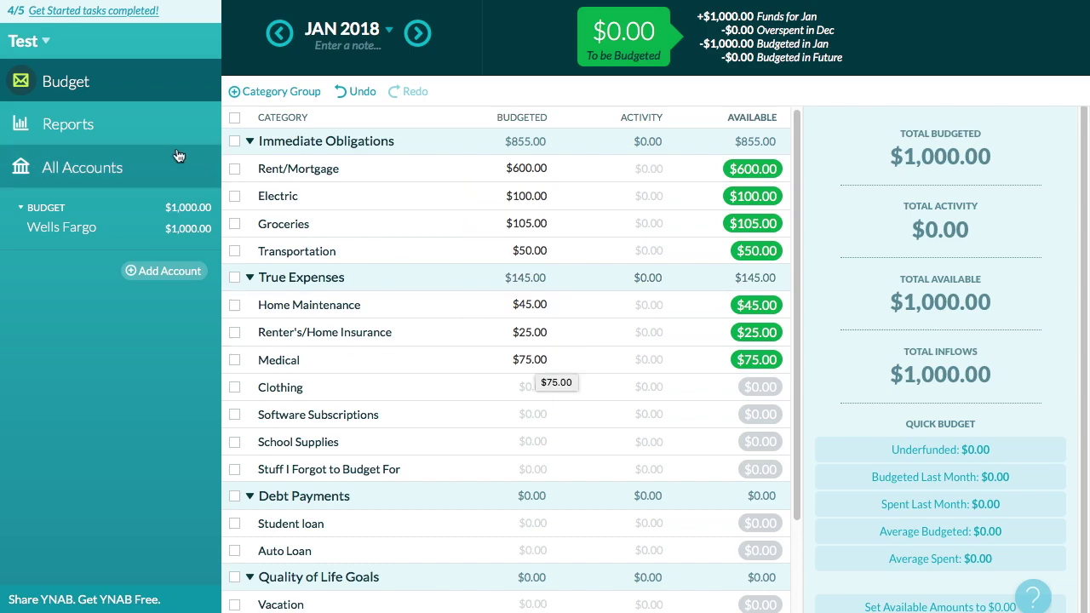
# Add an unlinked Credit Card account named "Visa No Balance" with a current balance of 0
pyautogui.click(162, 273)
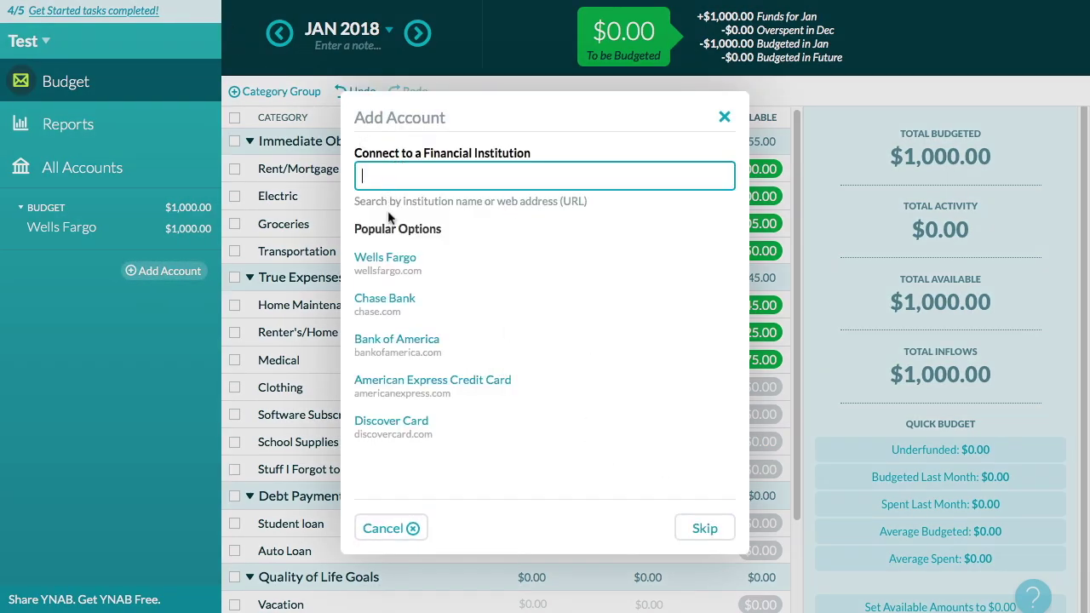
pyautogui.click(692, 535)
pyautogui.write('Visa No Balance')
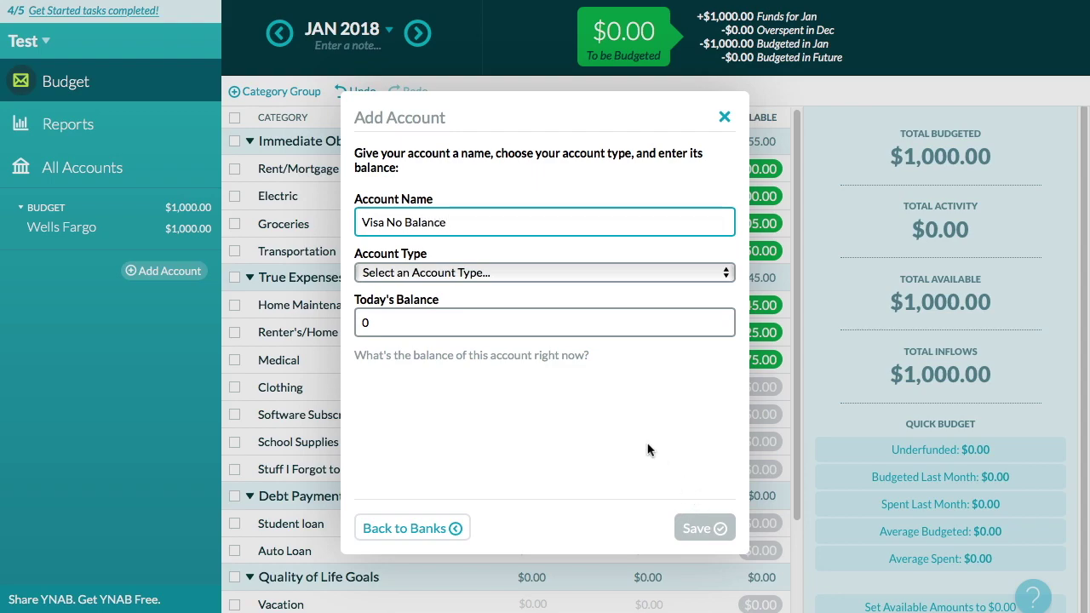
pyautogui.click(570, 273)
pyautogui.click(554, 331)
pyautogui.click(542, 322)
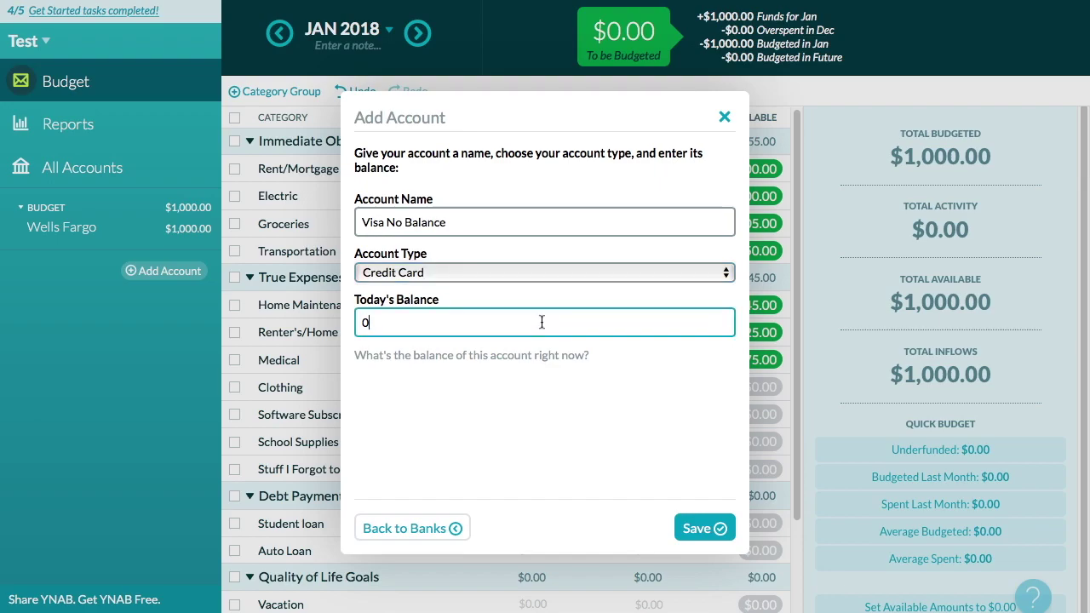
pyautogui.click(695, 529)
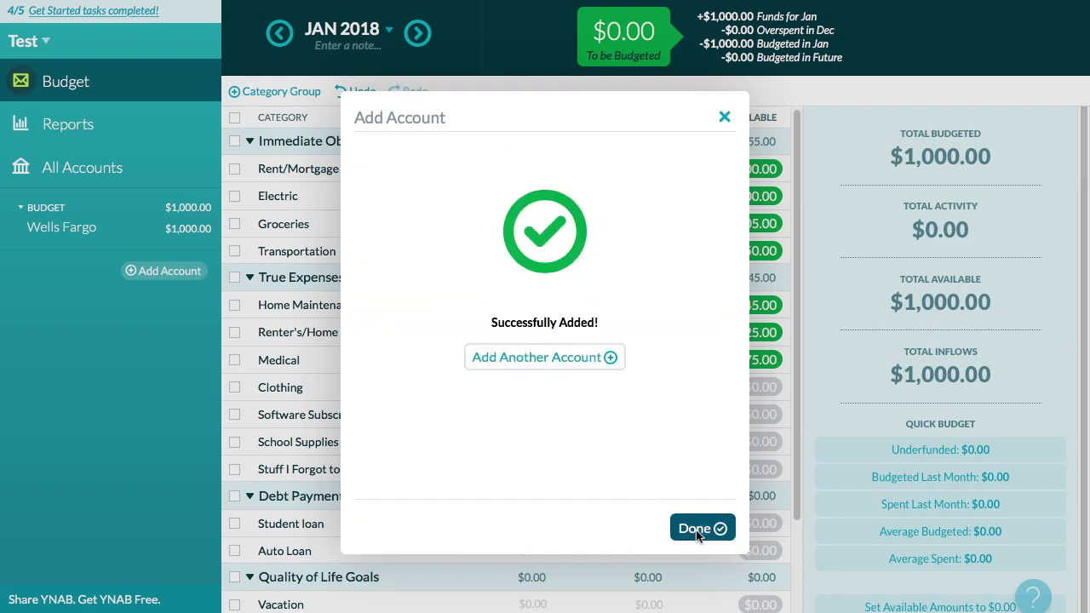
pyautogui.click(698, 529)
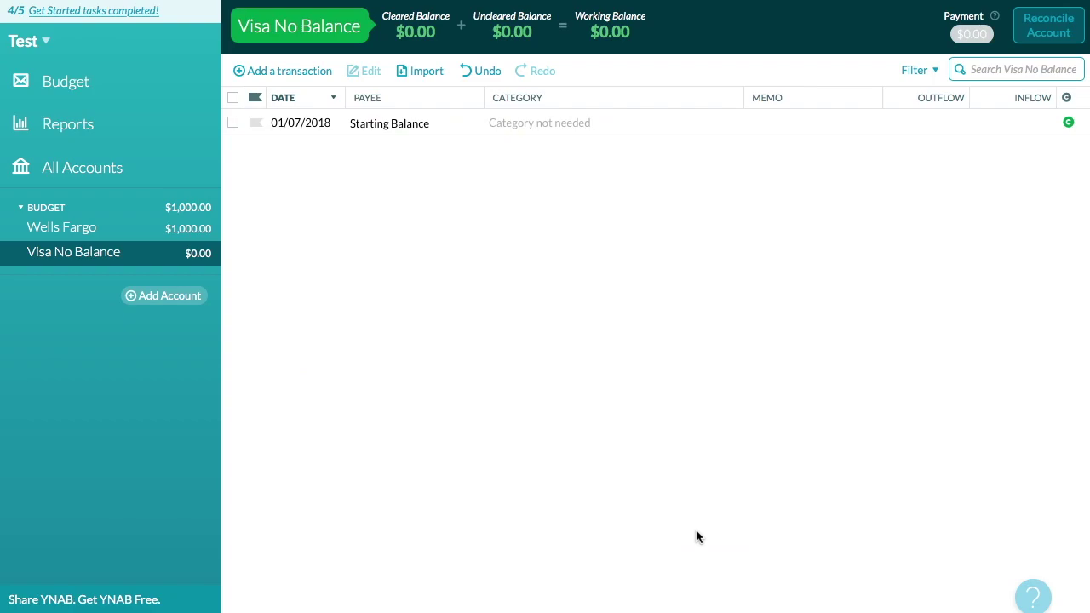
# Create a category group named "Visa Interest and Fees" in the January 2018 budget
pyautogui.click(122, 91)
pyautogui.click(287, 96)
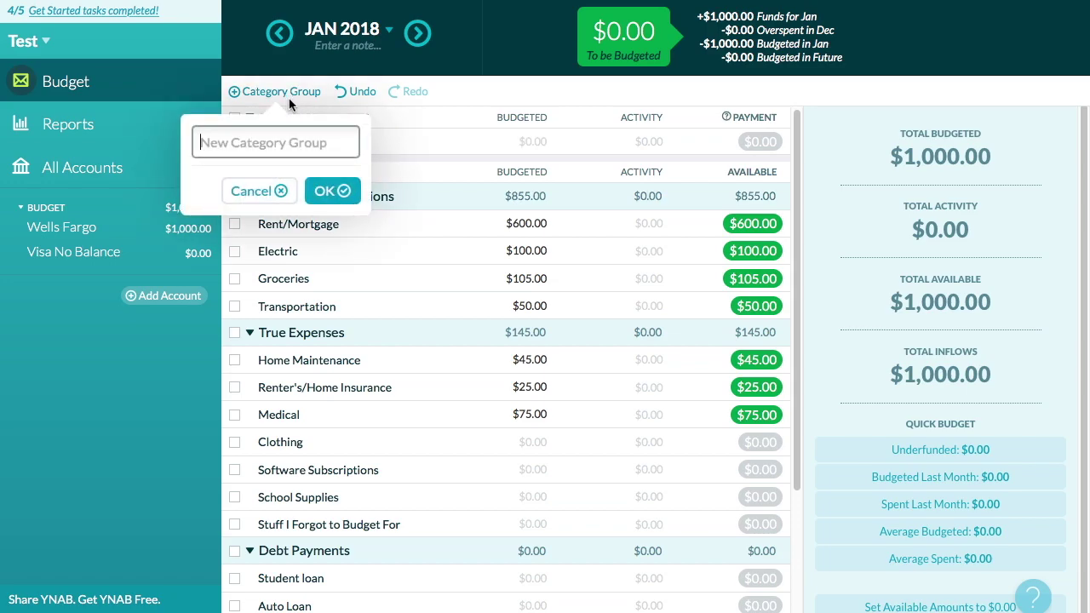
pyautogui.write('Visa Interest and ')
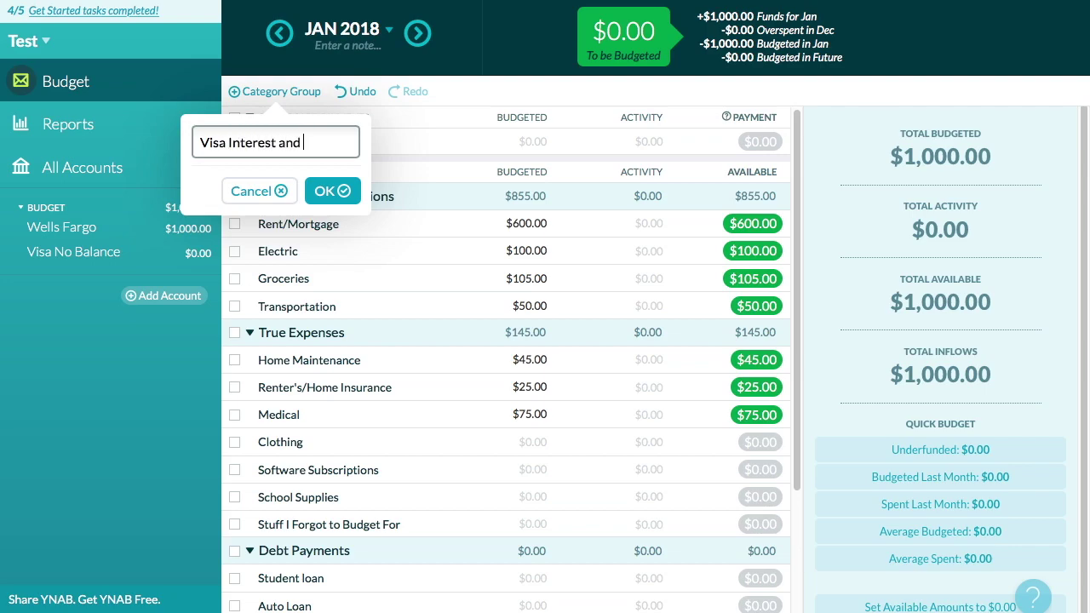
pyautogui.write('Fees')
pyautogui.click(333, 191)
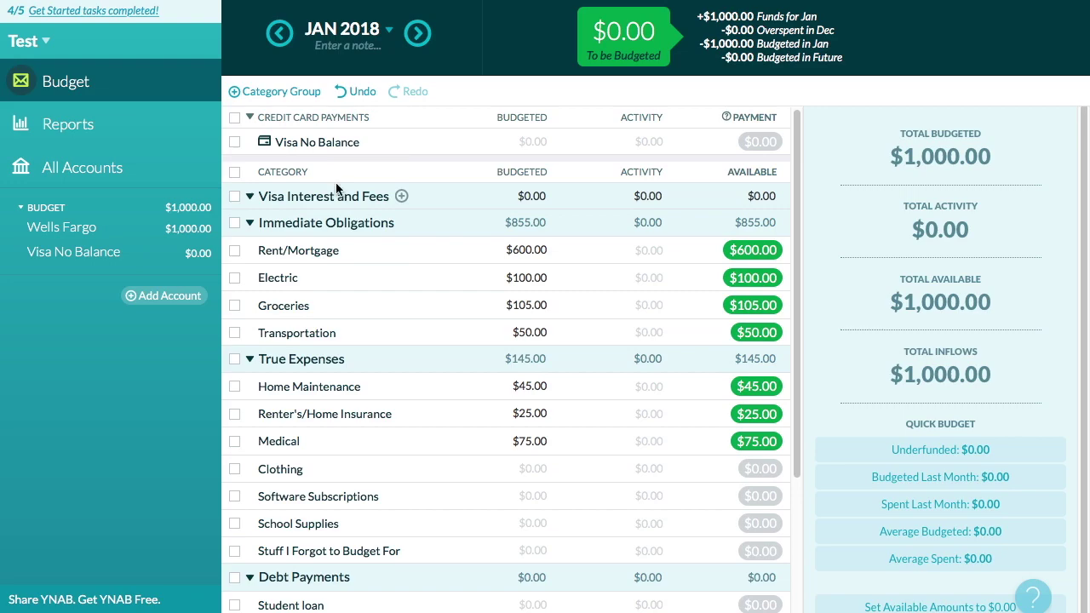
# Add the categories "Annual Fee" and "Interest" to the Visa Interest and Fees group
pyautogui.click(401, 197)
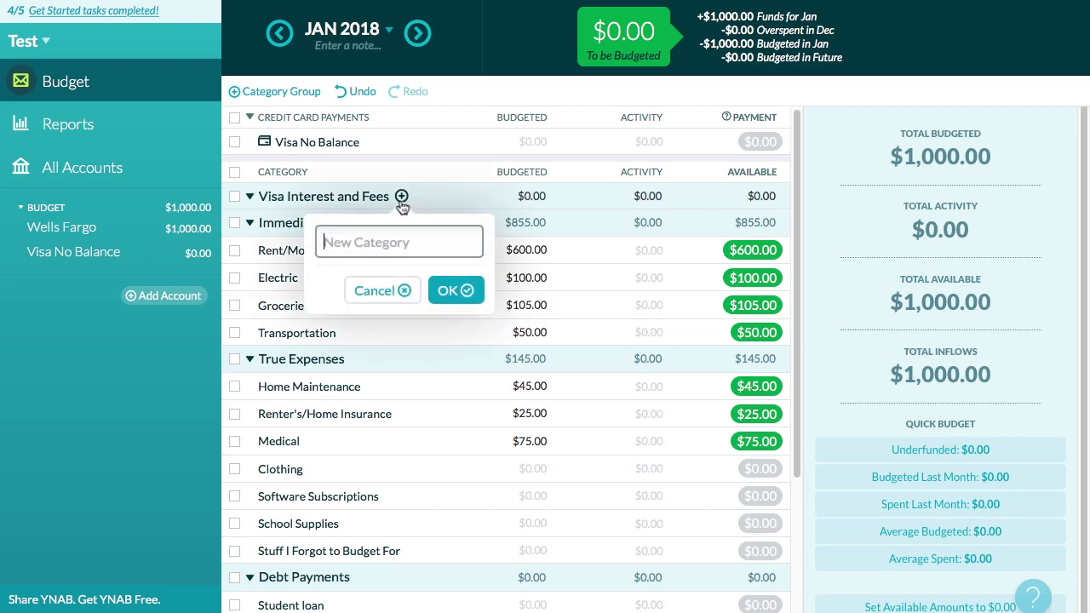
pyautogui.write('Annual')
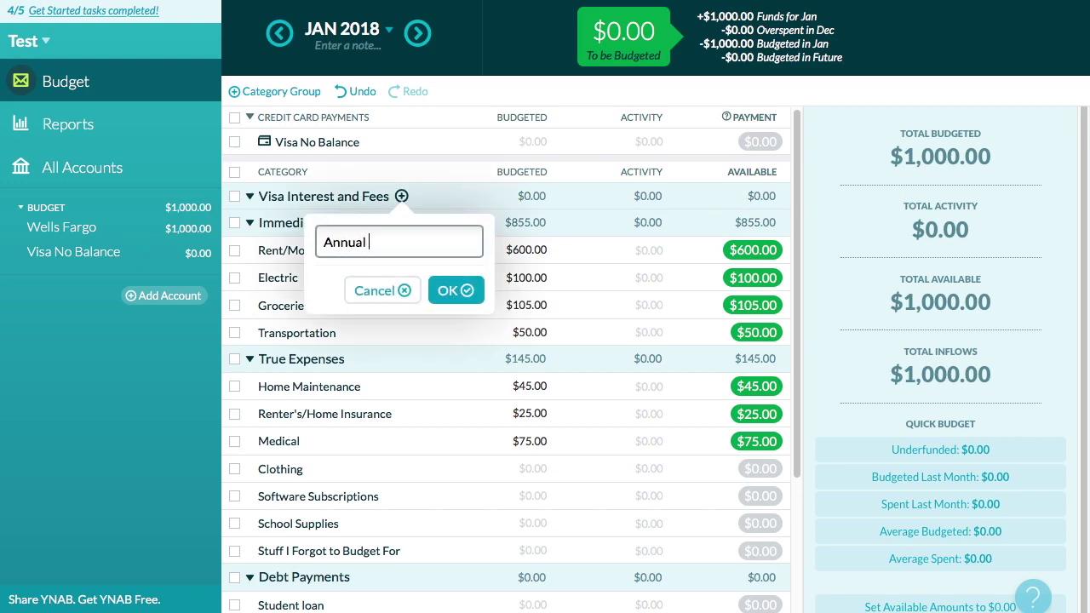
pyautogui.write(' Fee')
pyautogui.click(456, 290)
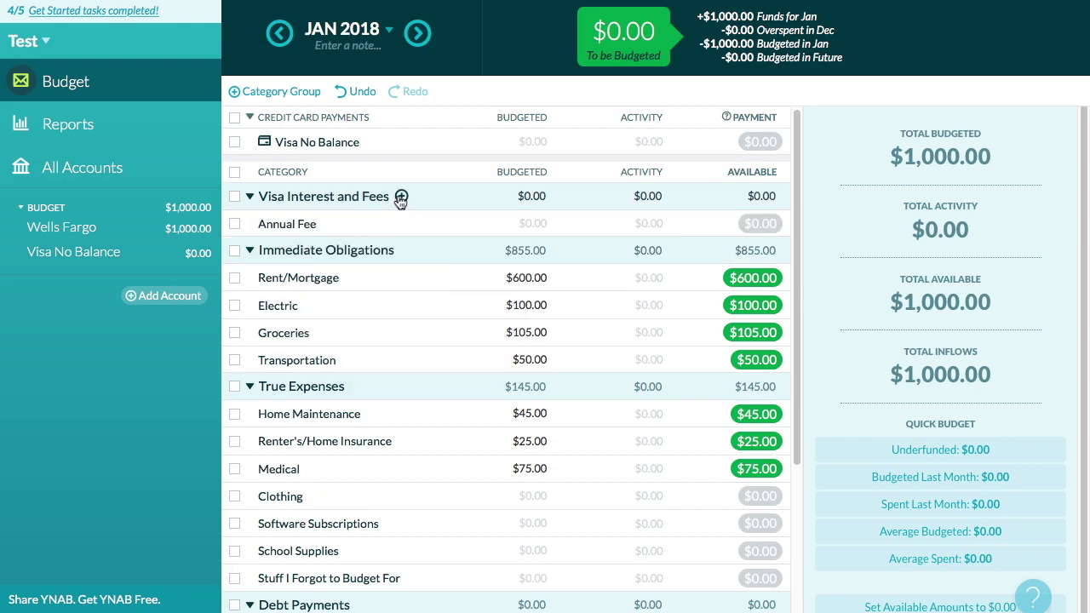
pyautogui.click(401, 197)
pyautogui.write('Interest')
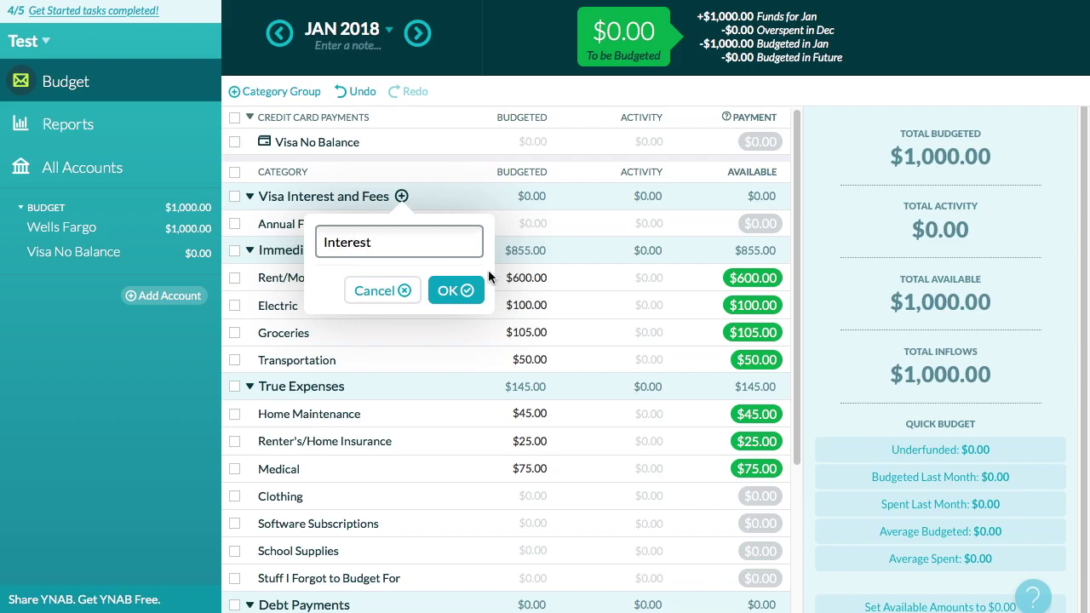
pyautogui.click(471, 291)
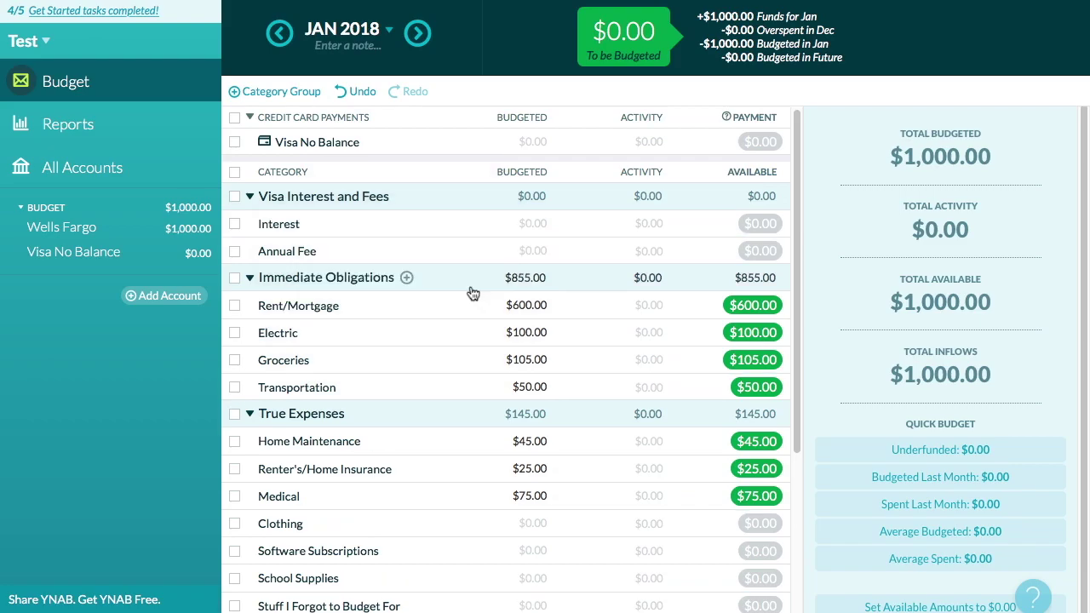
# Record a cleared $50 Walmart outflow dated 01/06/2018 under Groceries in the Visa No Balance account, and check its effect on the budget
pyautogui.click(133, 252)
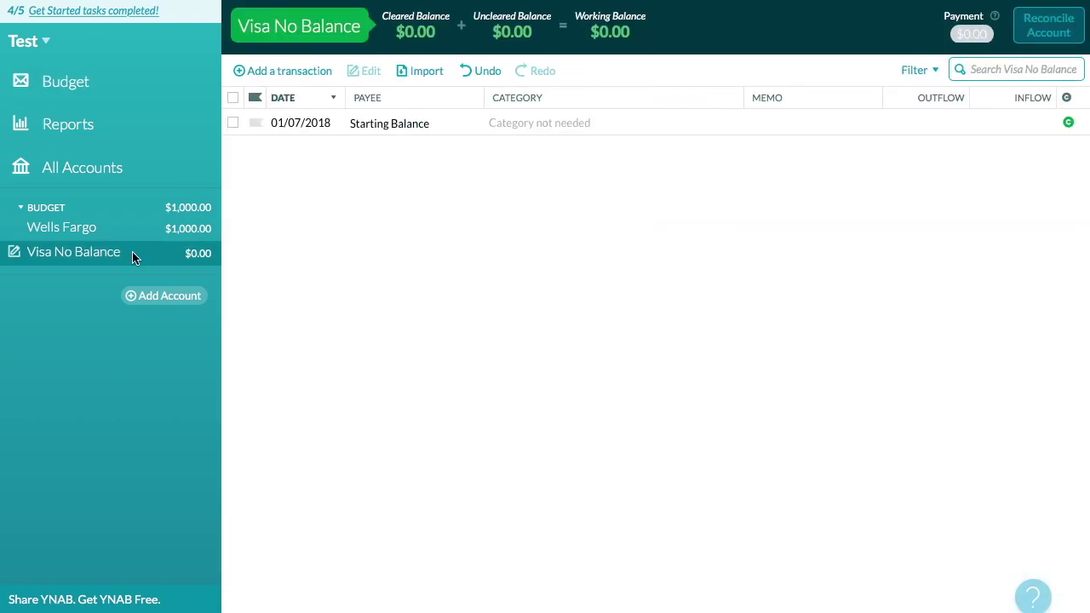
pyautogui.click(256, 73)
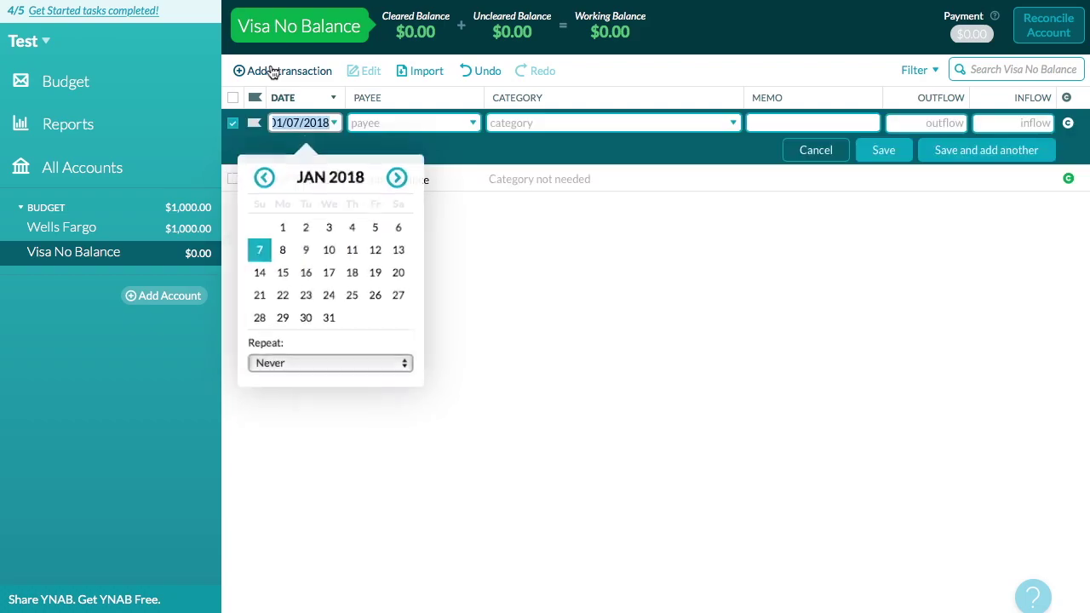
pyautogui.click(401, 225)
pyautogui.write('Wal')
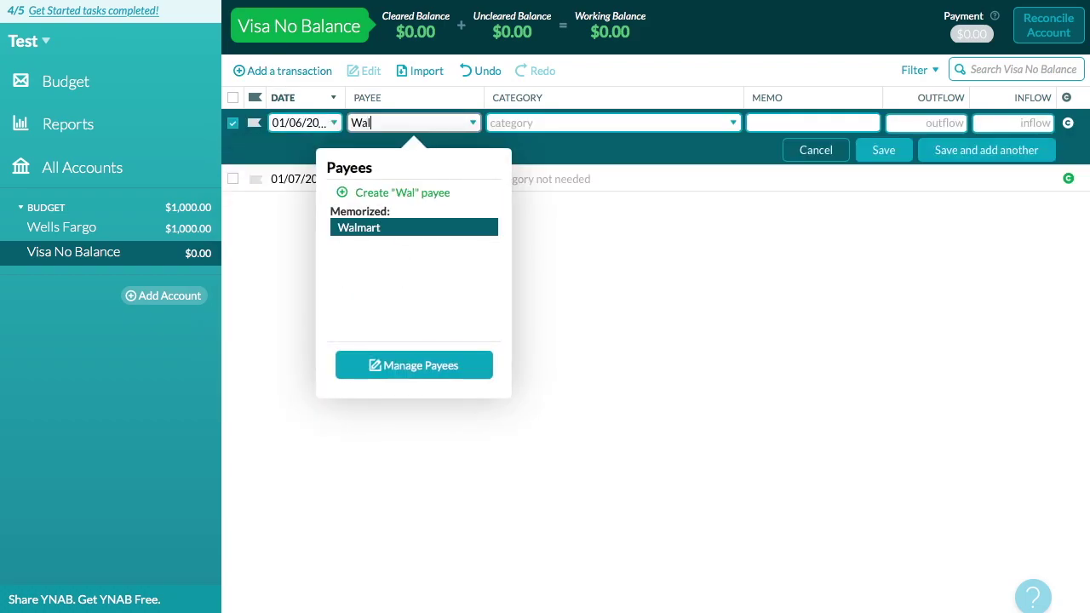
pyautogui.press('Tab')
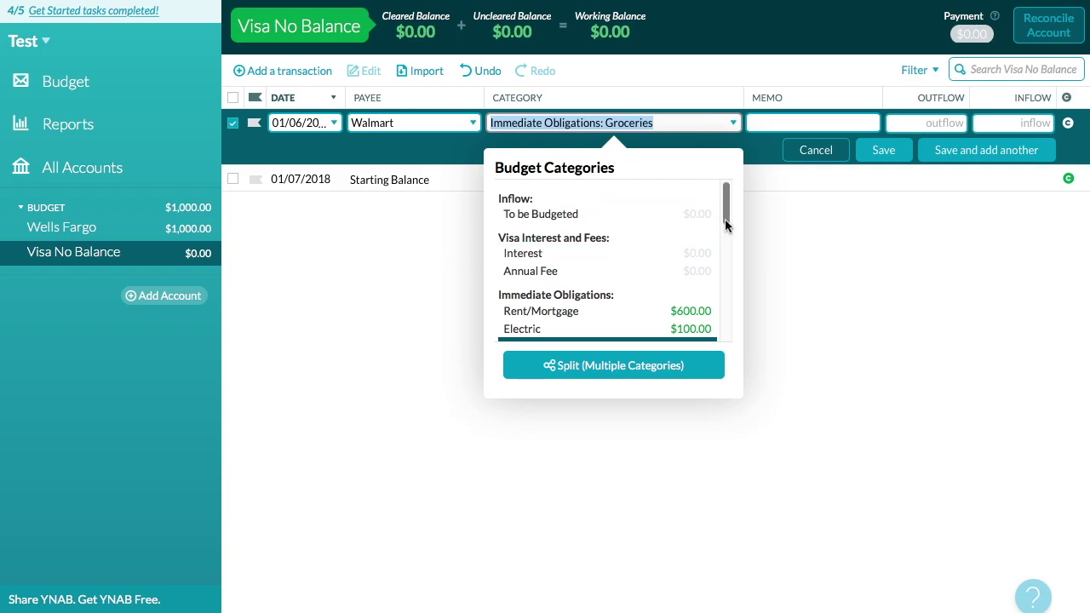
pyautogui.scroll(-2, 729, 242)
pyautogui.scroll(-1, 726, 251)
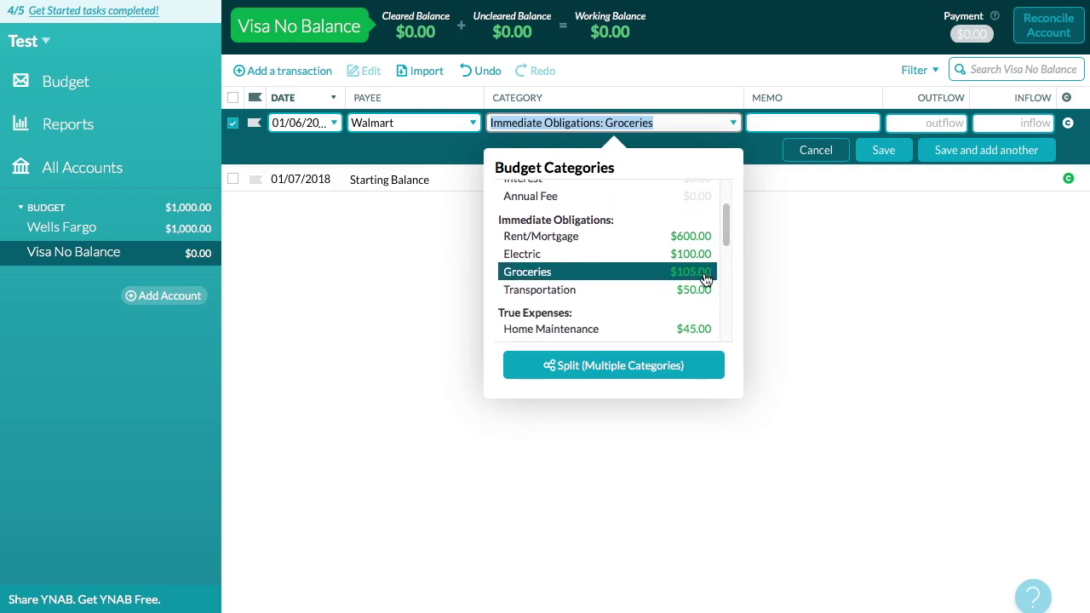
pyautogui.click(705, 280)
pyautogui.click(914, 122)
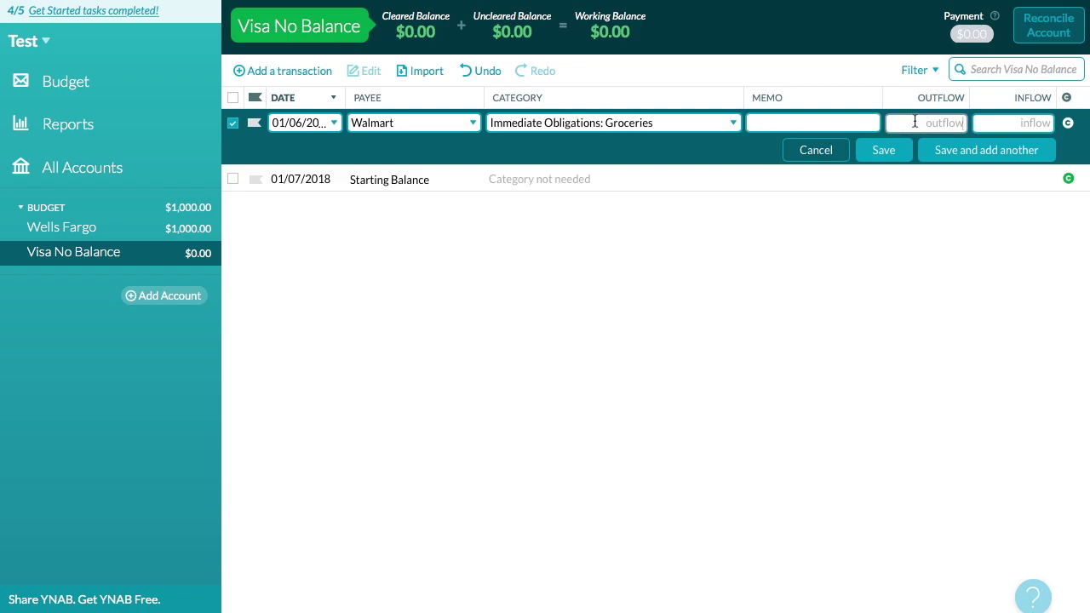
pyautogui.write('50')
pyautogui.click(880, 151)
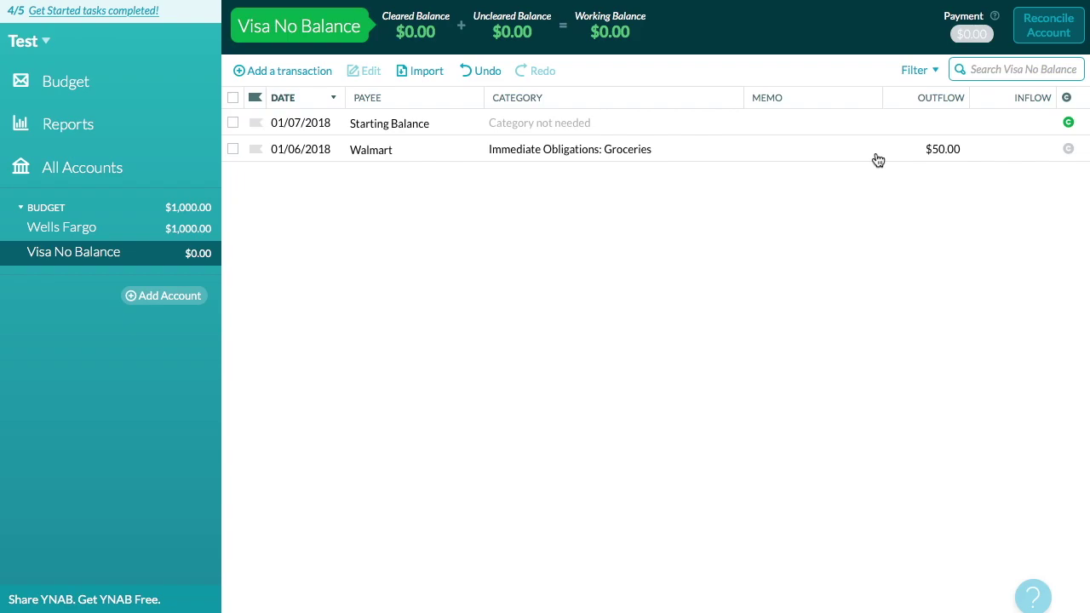
pyautogui.click(1067, 150)
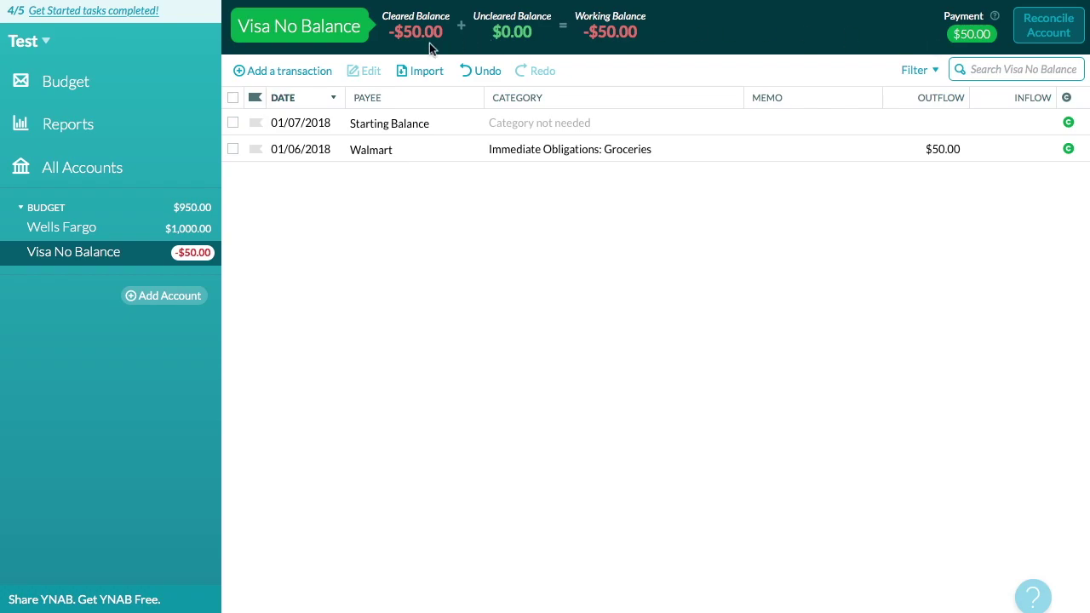
pyautogui.click(146, 81)
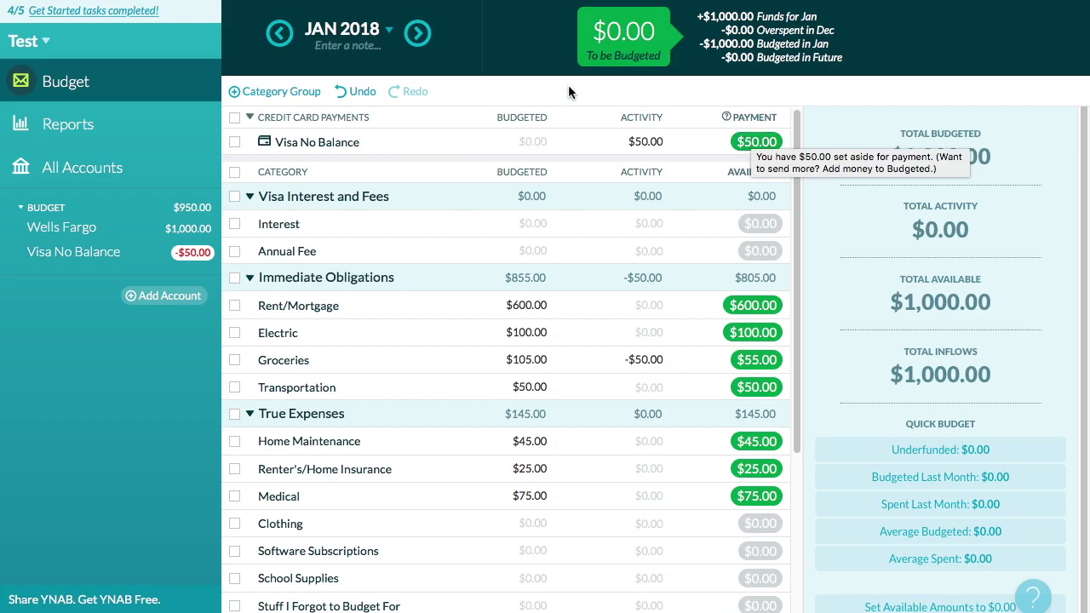
# Record a $60.00 Target outflow dated 01/07/2018 under Groceries in the Visa No Balance account and mark it cleared
pyautogui.click(95, 255)
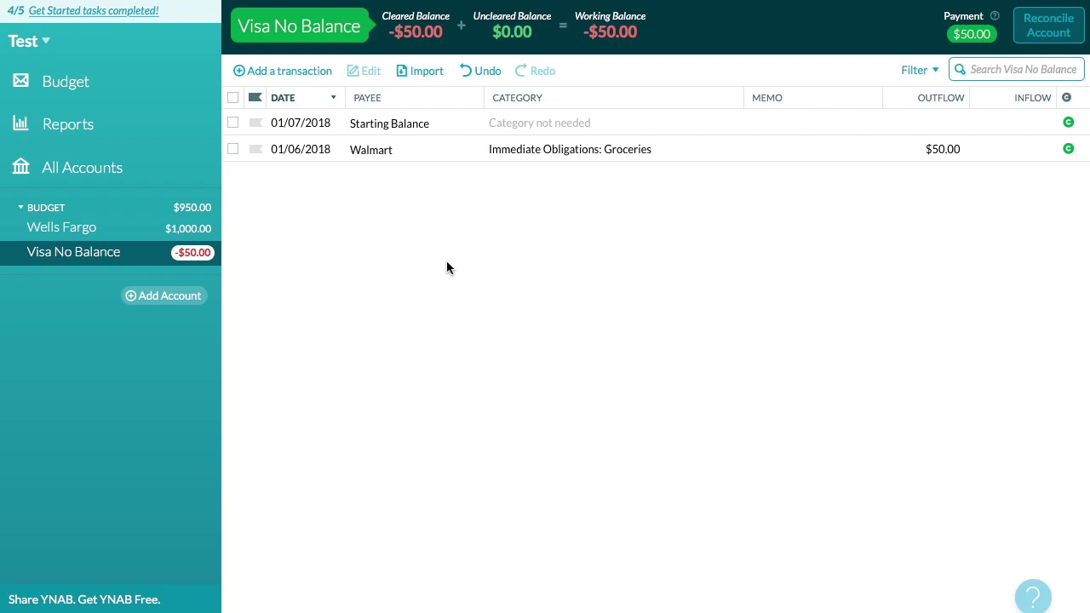
pyautogui.click(274, 73)
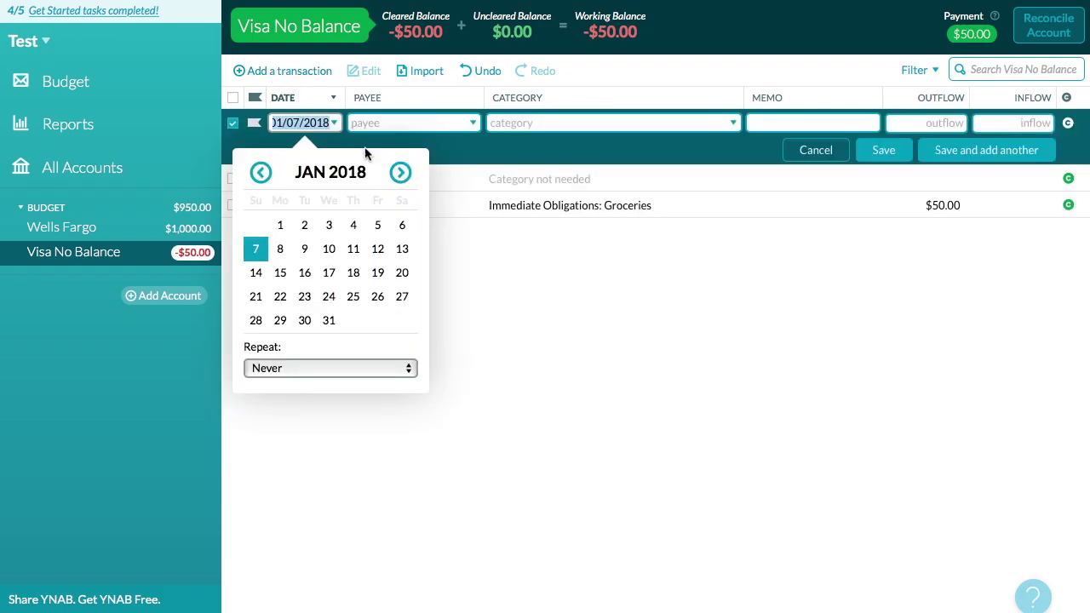
pyautogui.click(260, 250)
pyautogui.write('Target')
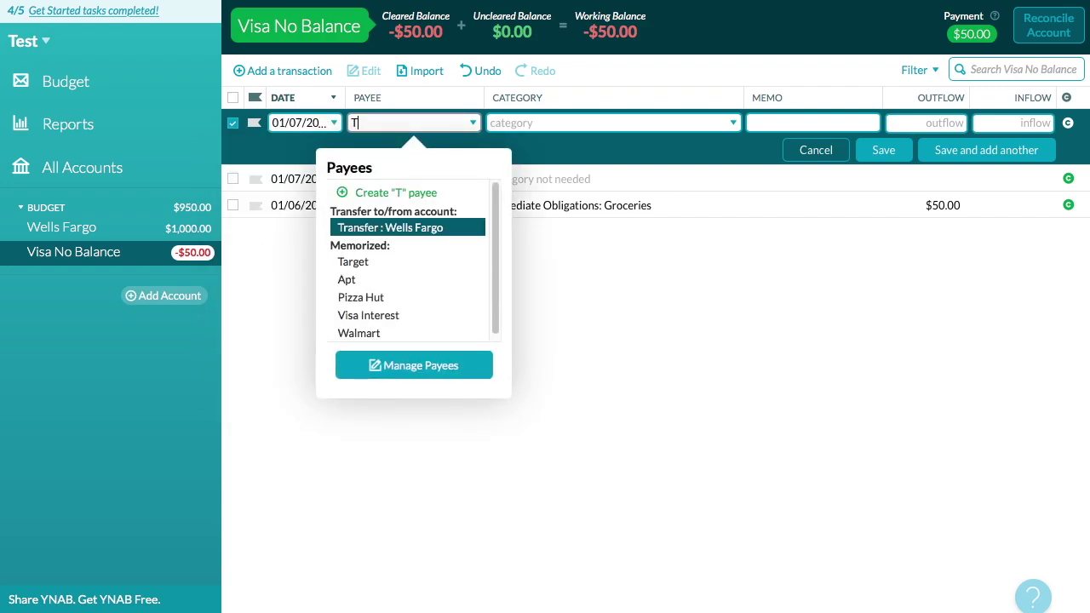
pyautogui.press('Tab')
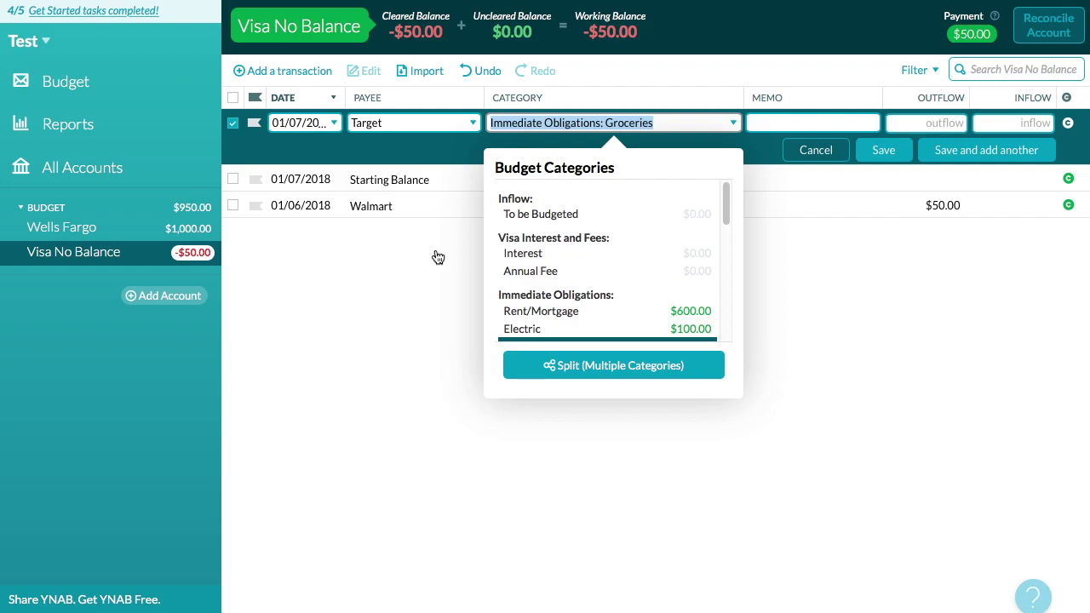
pyautogui.scroll(-2, 737, 214)
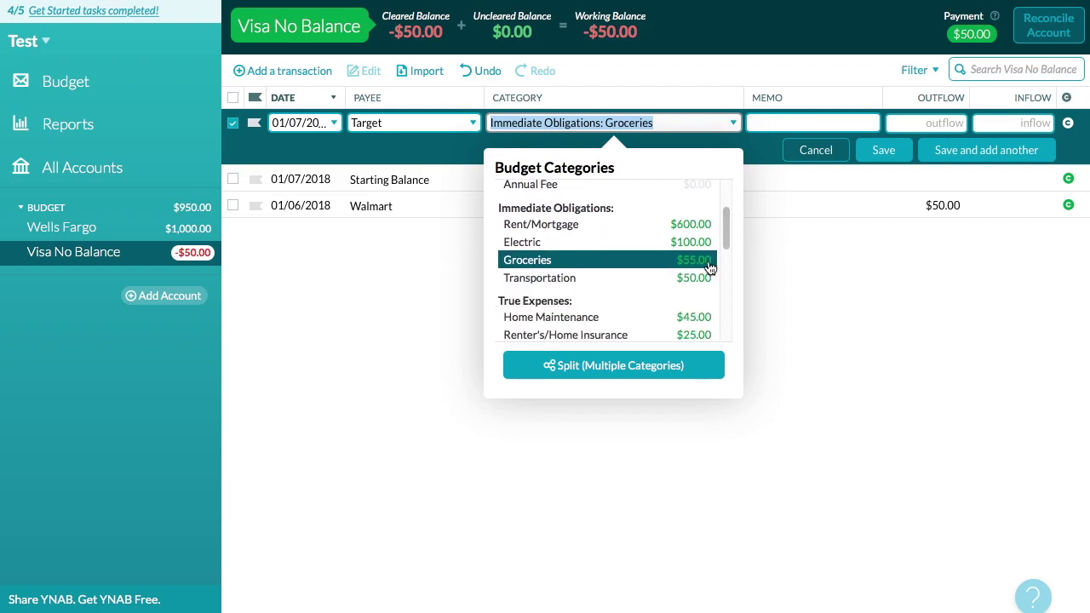
pyautogui.click(940, 121)
pyautogui.write('60.00')
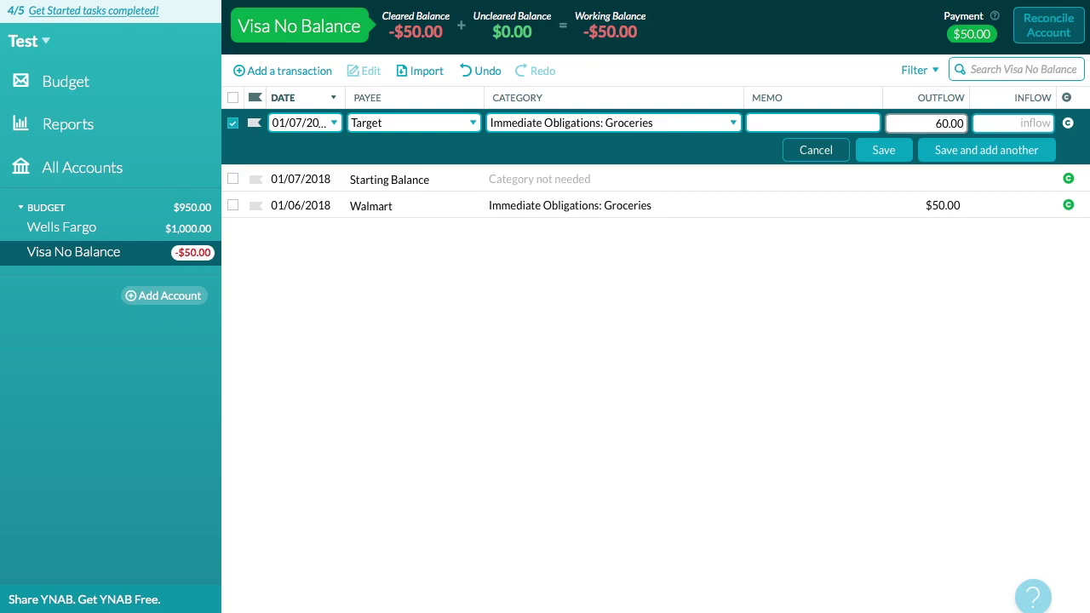
pyautogui.click(889, 154)
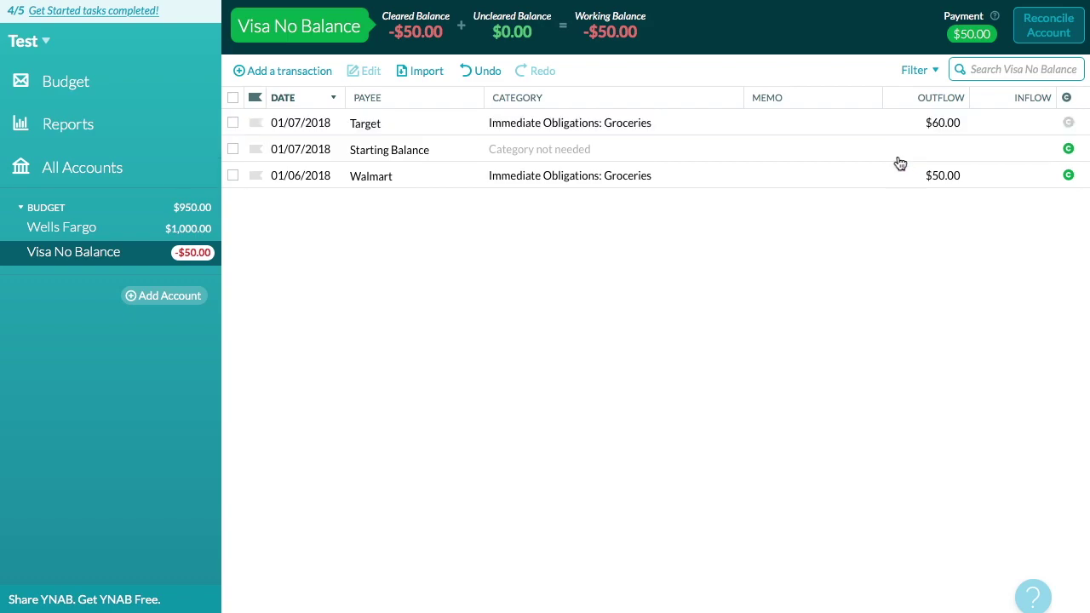
pyautogui.click(1068, 122)
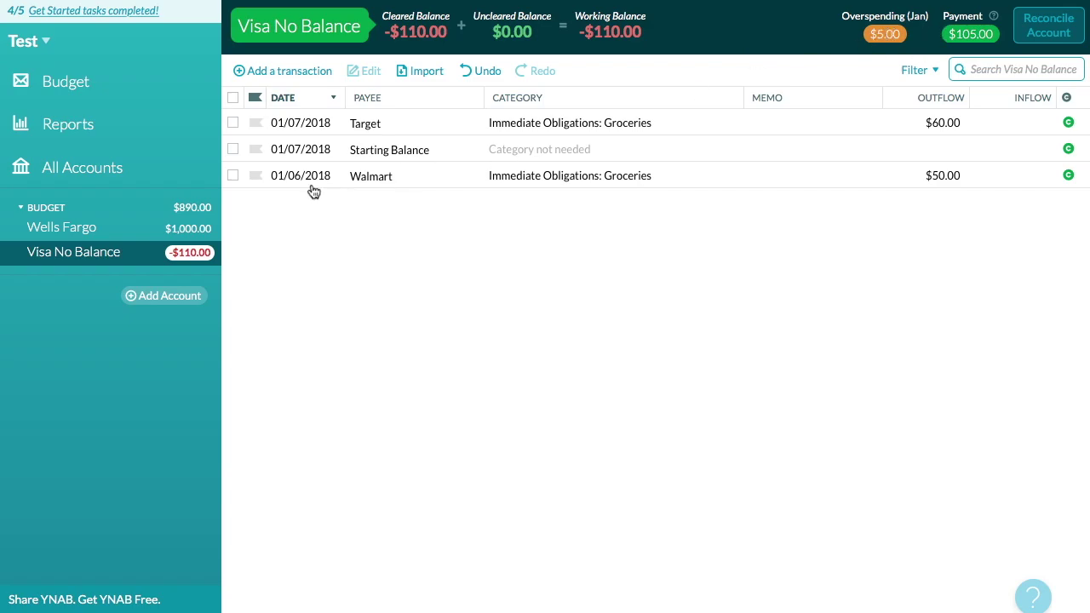
# Cover the Groceries overspending in the January 2018 budget with money from True Expenses: Home Maintenance
pyautogui.click(75, 85)
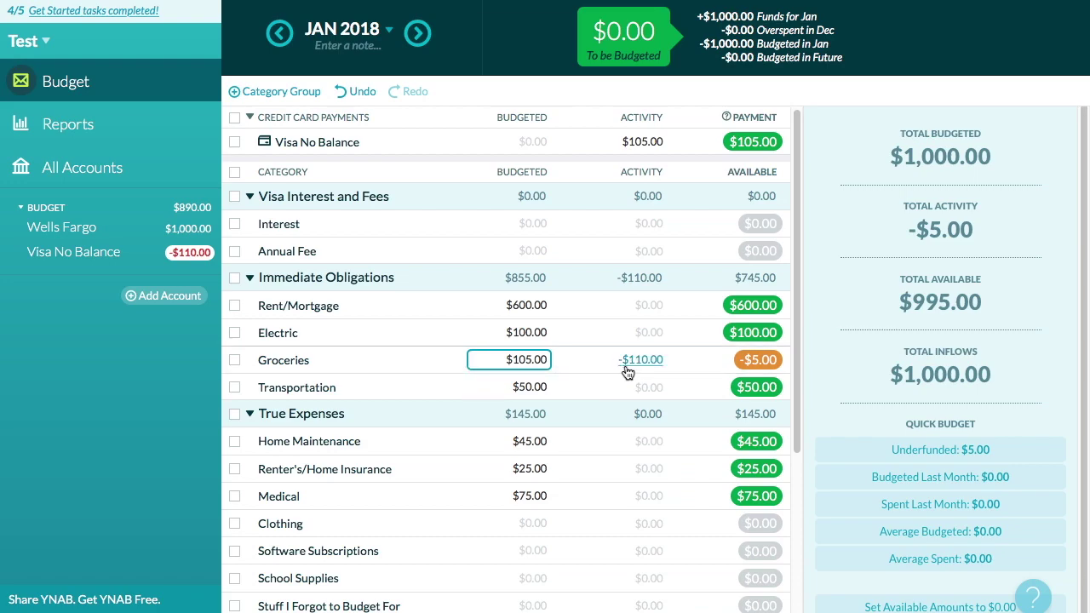
pyautogui.click(758, 361)
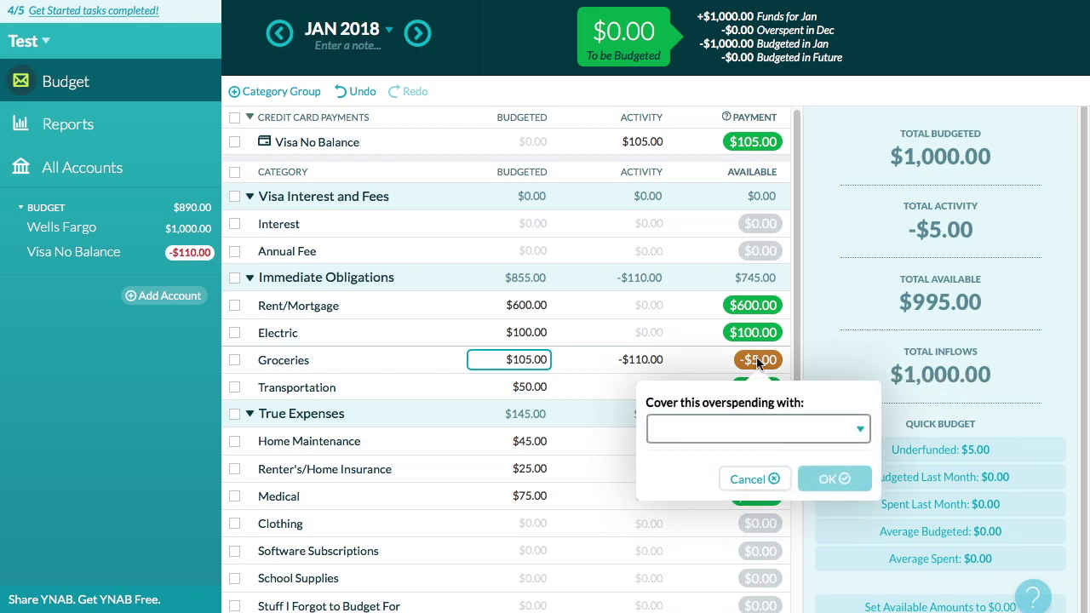
pyautogui.click(861, 432)
pyautogui.scroll(-5, 813, 499)
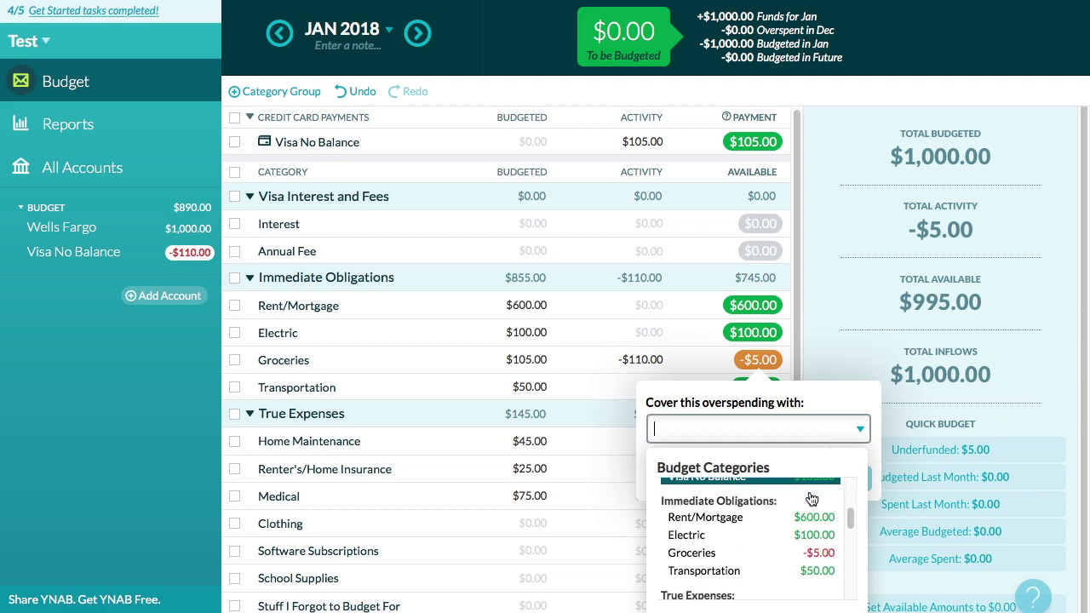
pyautogui.scroll(-1, 820, 554)
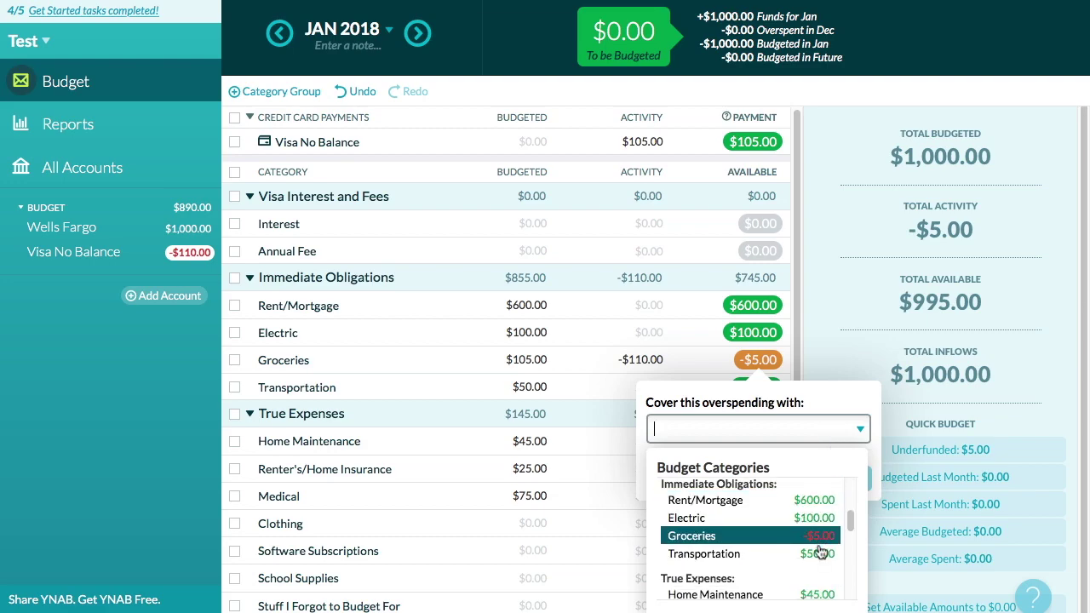
pyautogui.scroll(-2, 826, 572)
pyautogui.click(825, 560)
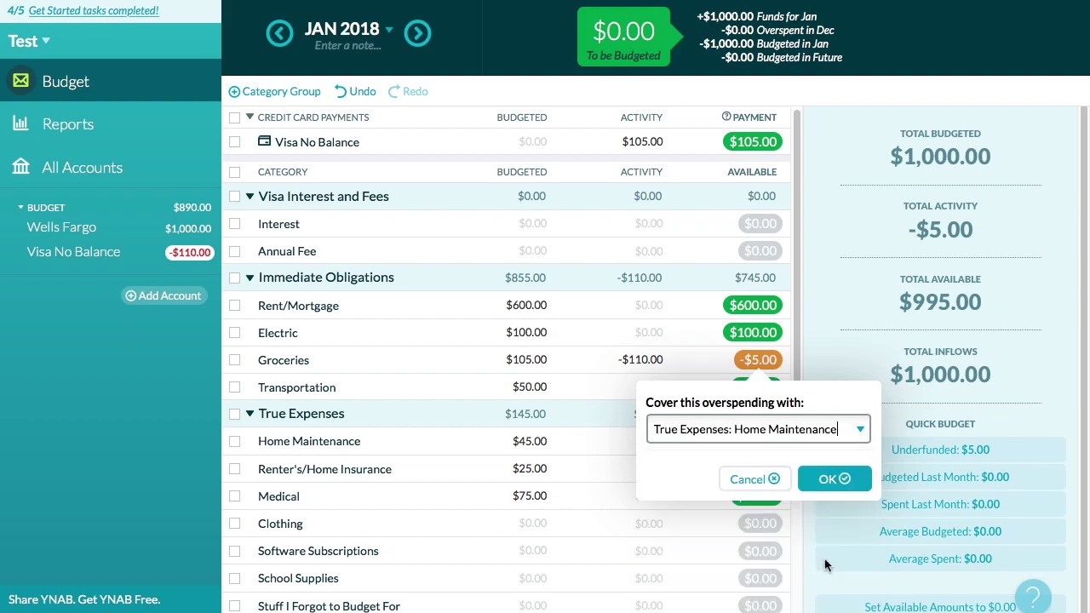
pyautogui.click(824, 482)
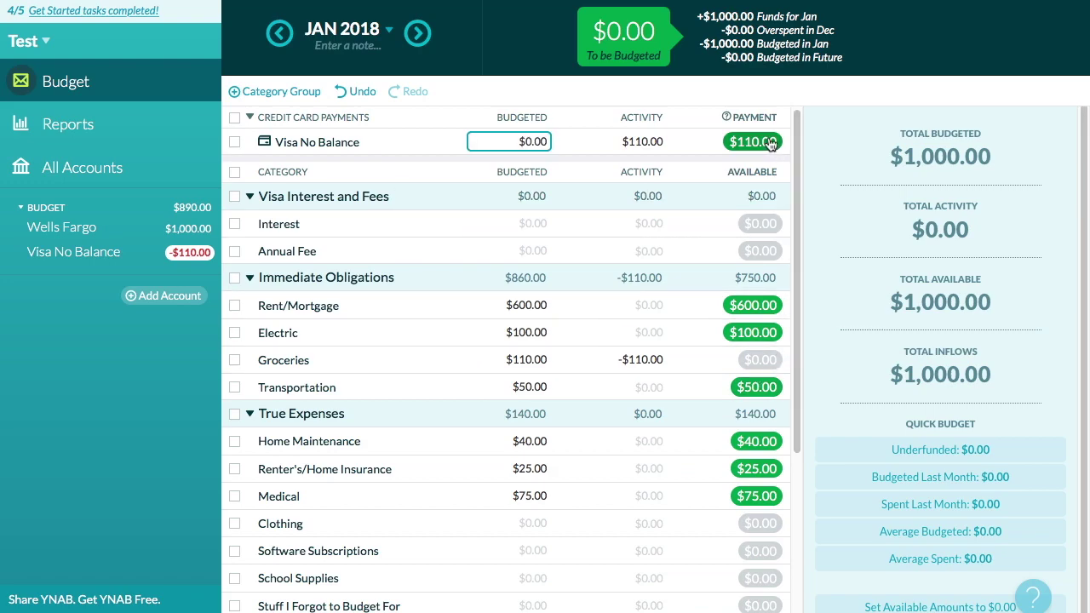
pyautogui.moveTo(771, 145)
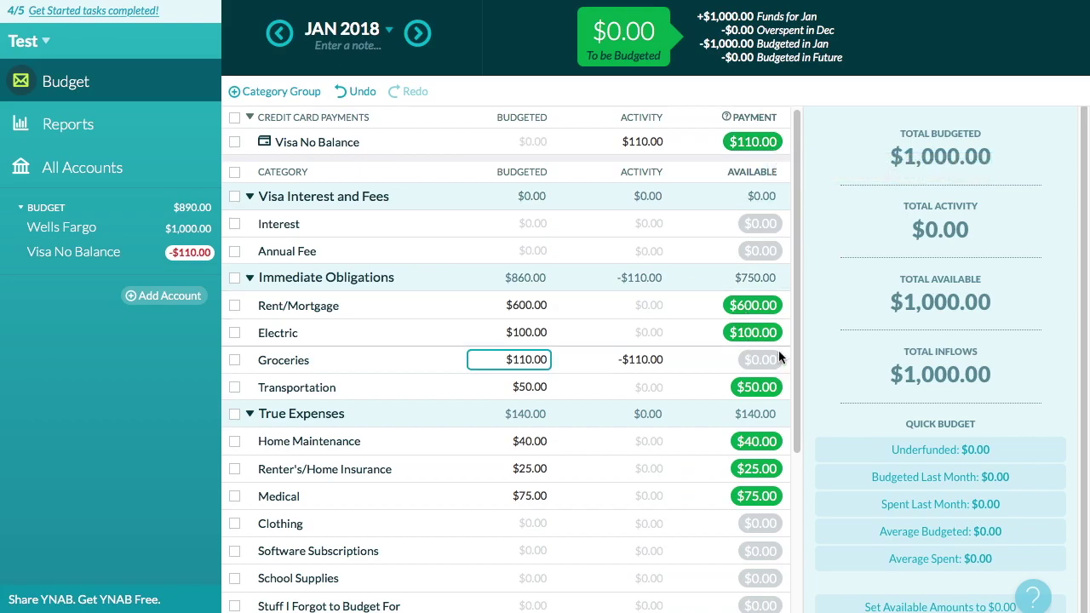
# Record a $110.00 transfer from Wells Fargo into the Visa No Balance account dated 01/07/2018 and mark it cleared
pyautogui.click(191, 257)
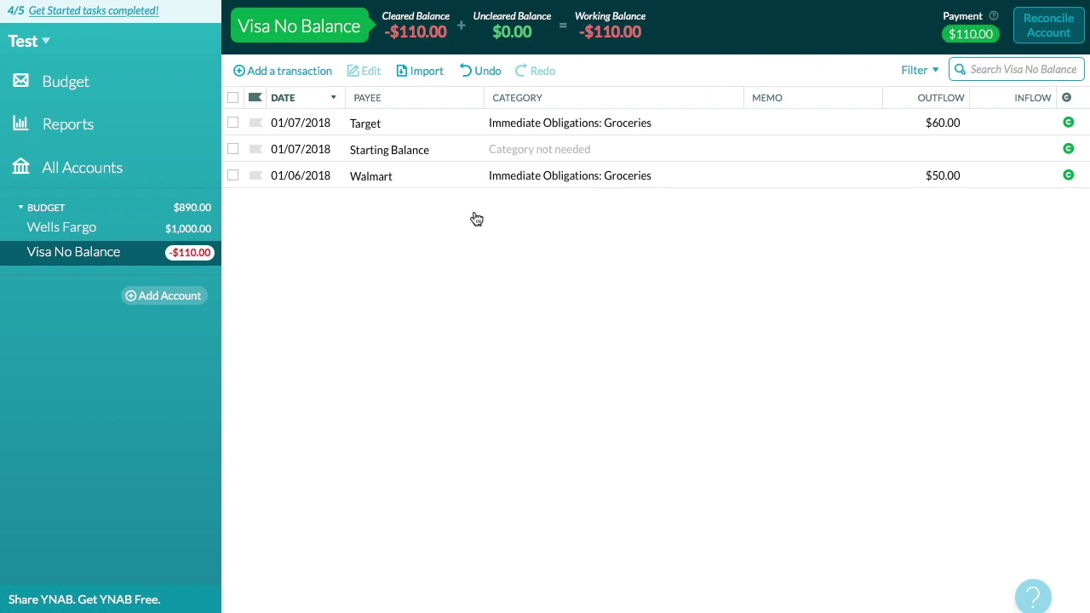
pyautogui.click(300, 74)
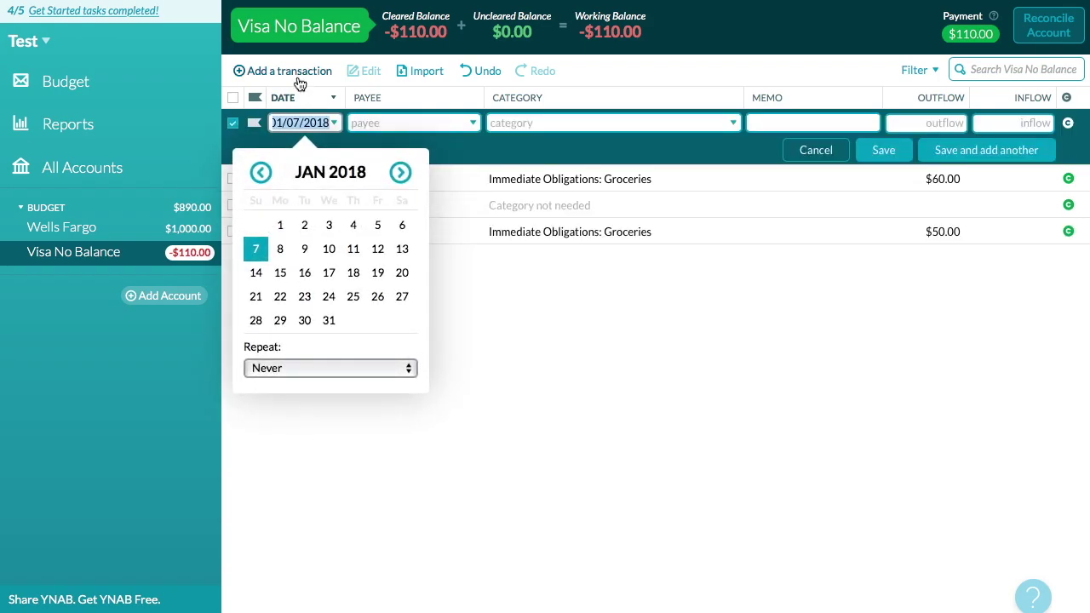
pyautogui.click(256, 255)
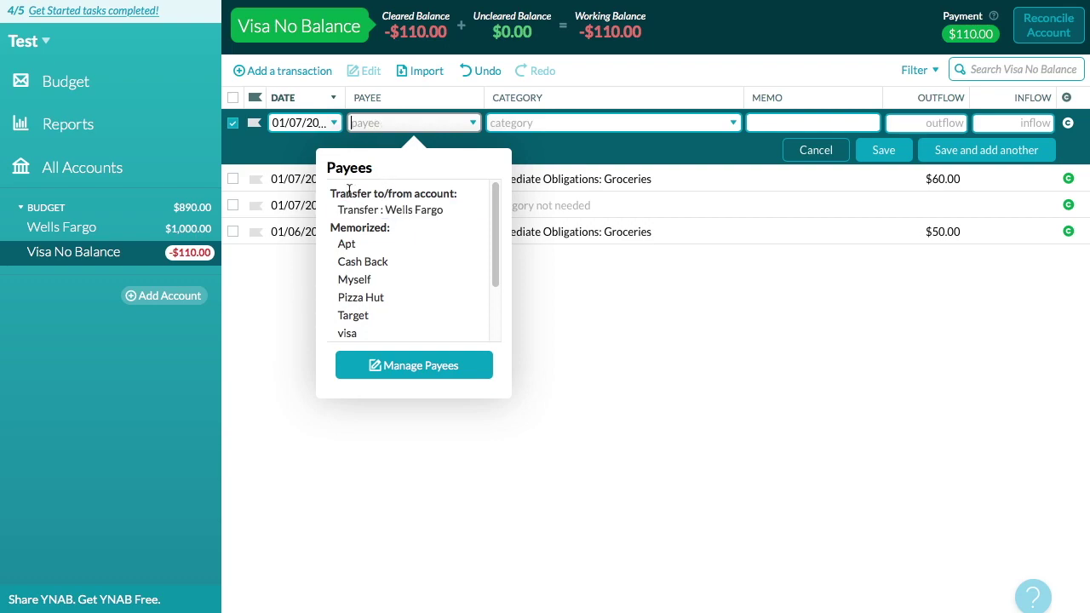
pyautogui.click(400, 212)
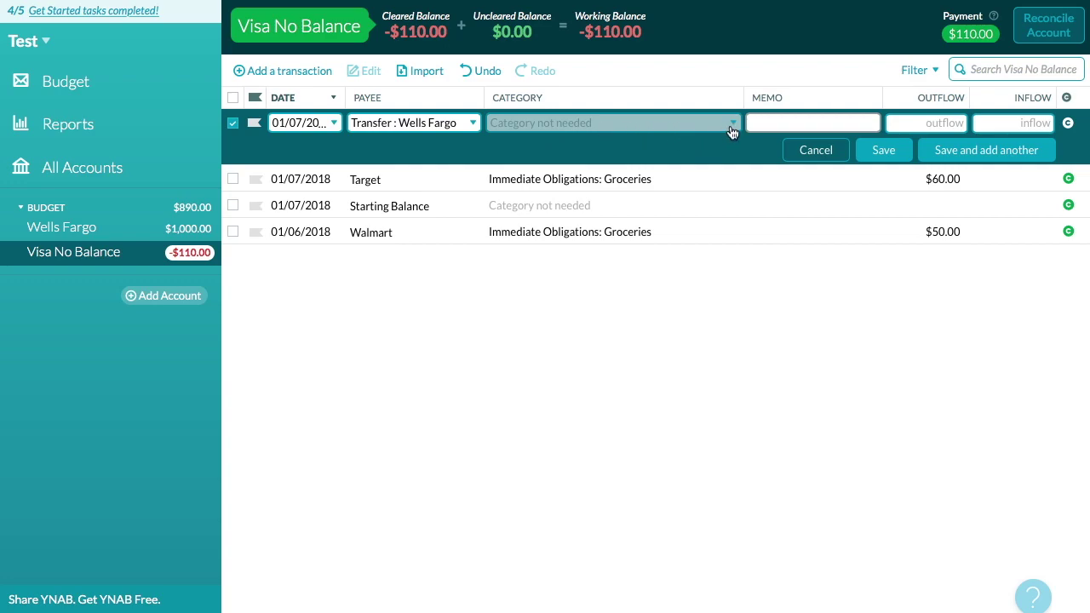
pyautogui.click(1004, 124)
pyautogui.write('110.00')
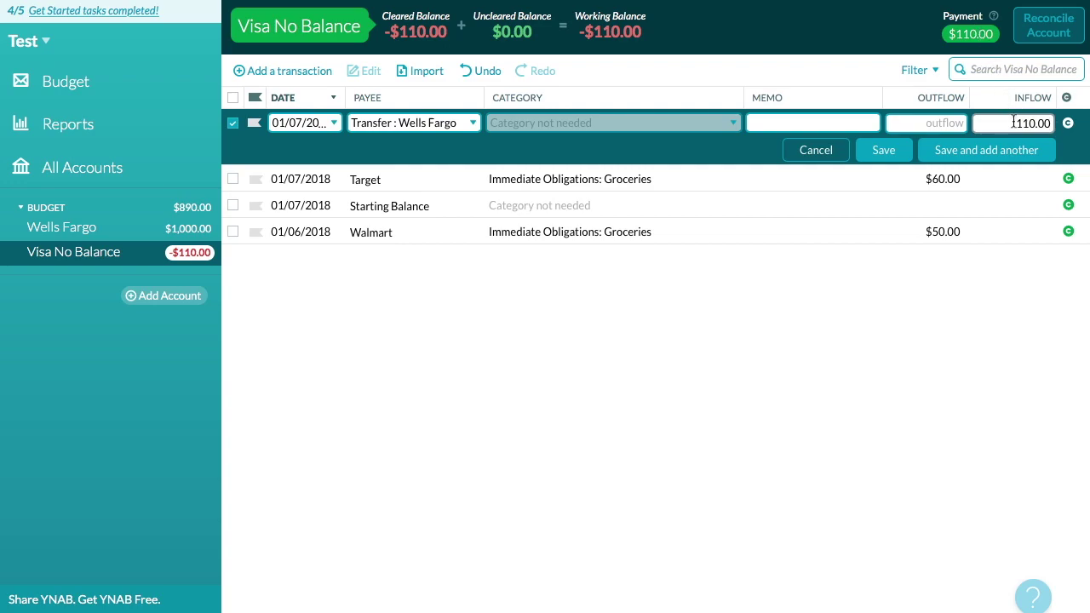
pyautogui.click(891, 158)
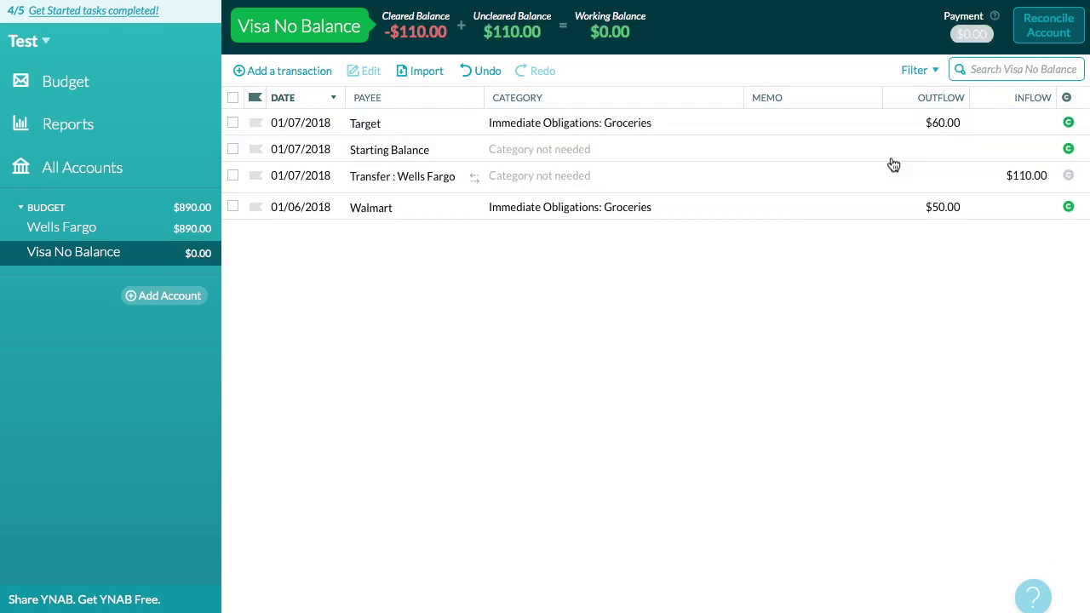
pyautogui.click(1067, 177)
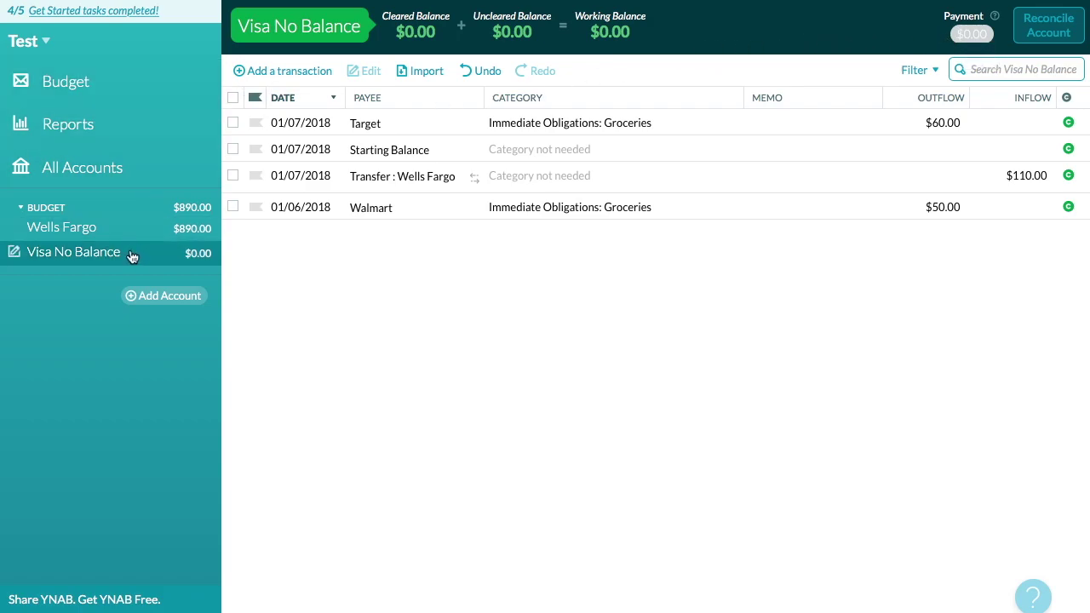
# Create a Target Category Balance by Date goal of $100 by June 2018 for the Annual Fee category in the January 2018 budget
pyautogui.click(50, 85)
pyautogui.click(294, 251)
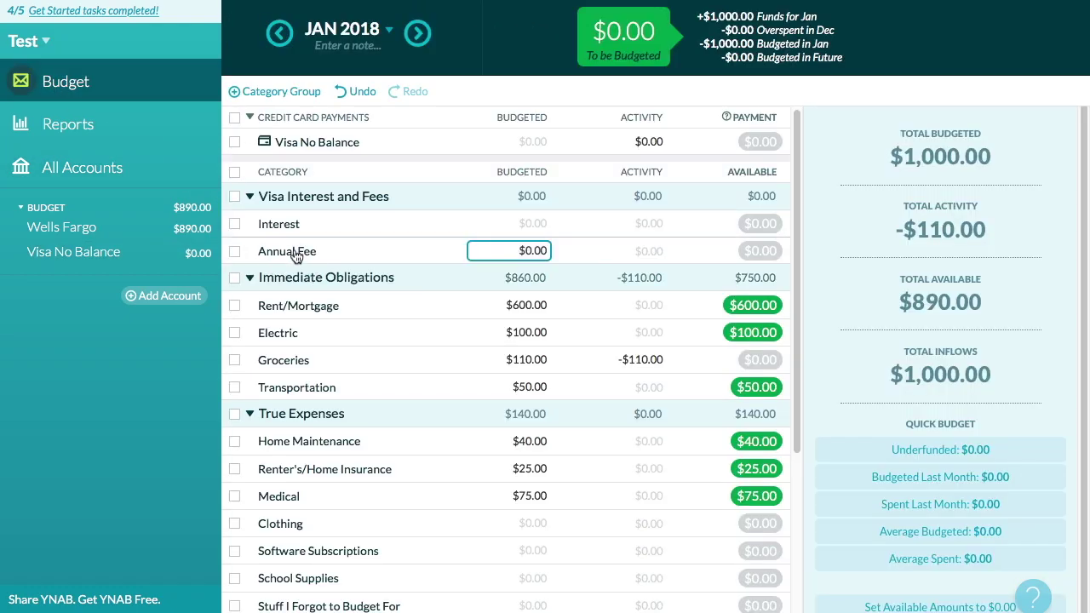
pyautogui.click(280, 224)
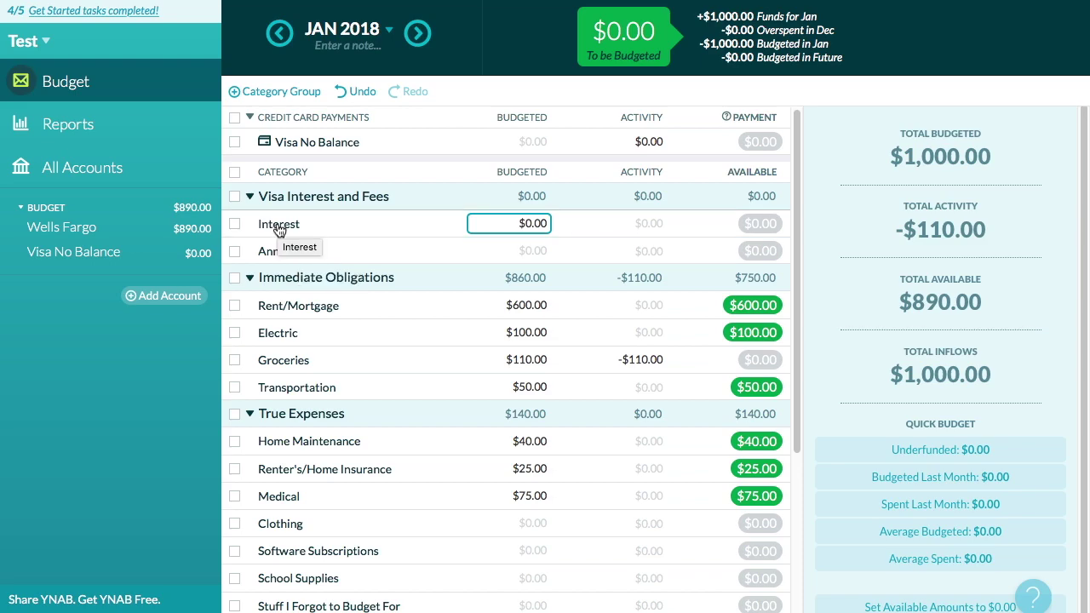
pyautogui.click(288, 250)
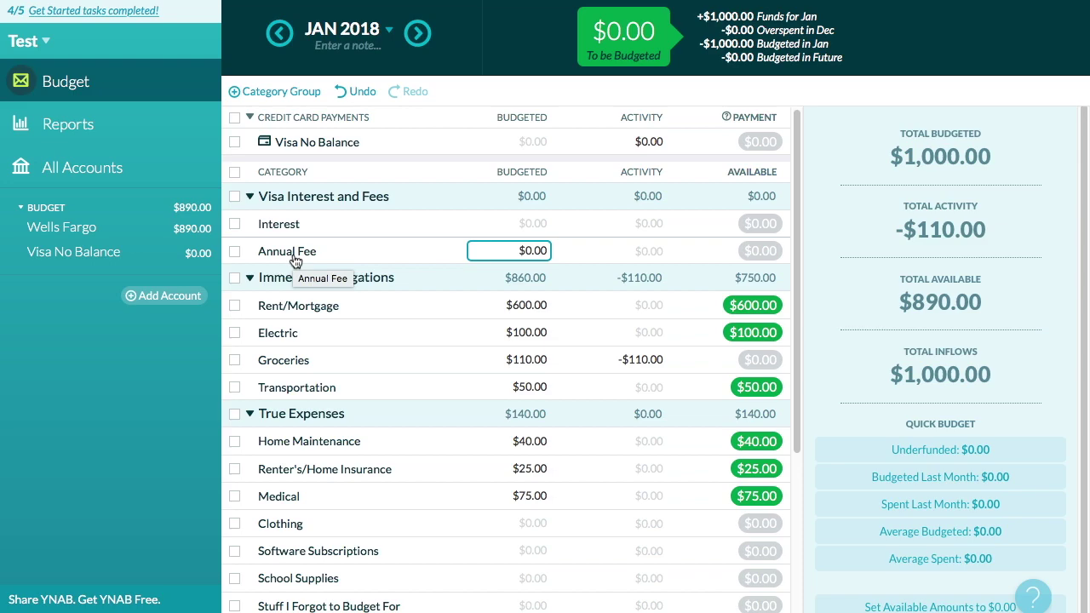
pyautogui.click(375, 259)
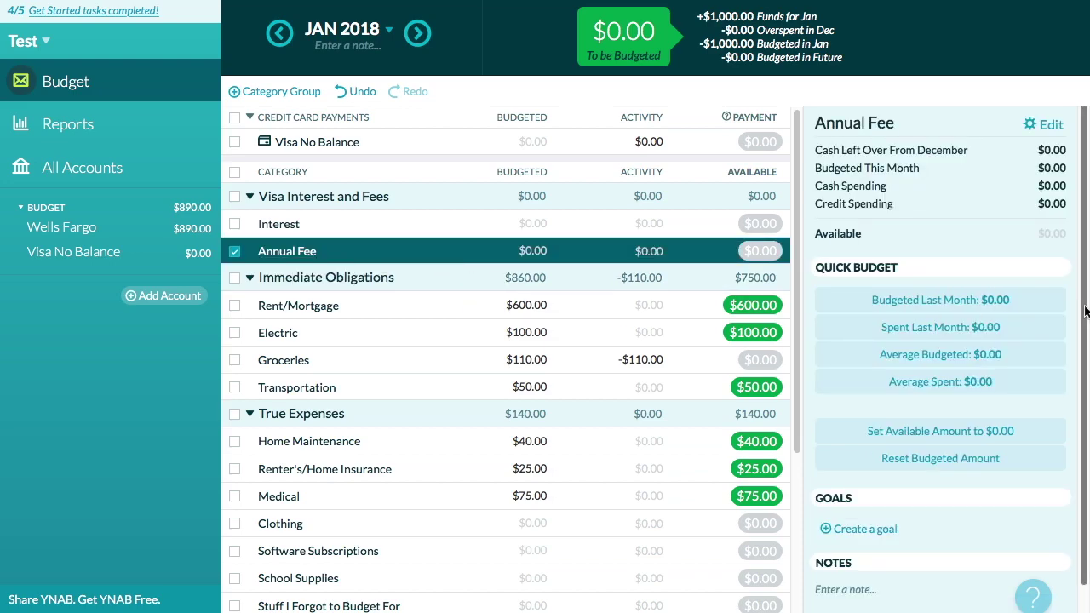
pyautogui.scroll(-2, 1084, 312)
pyautogui.click(867, 464)
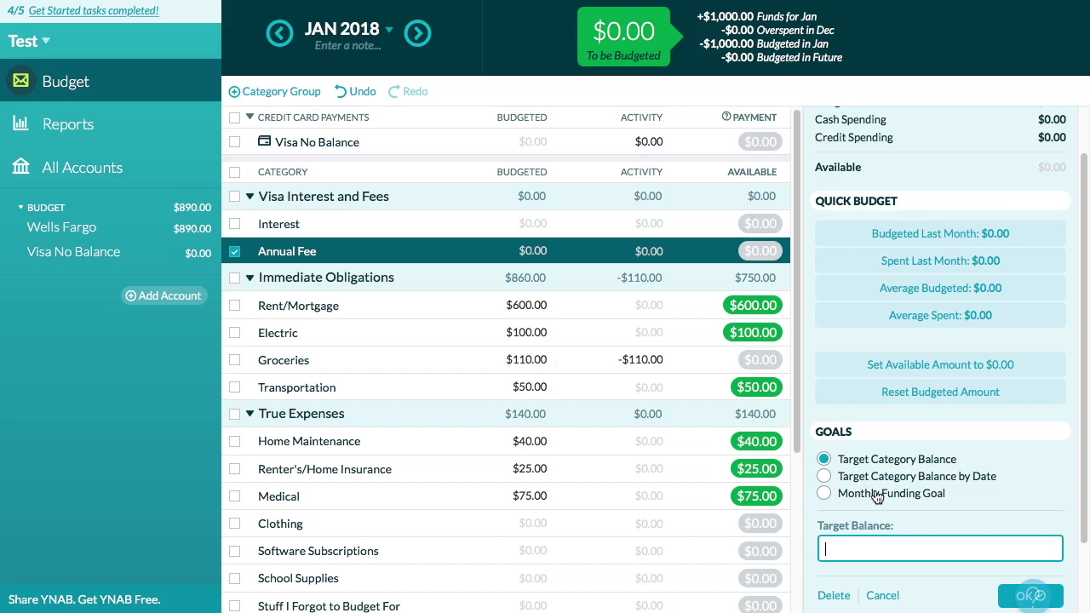
pyautogui.click(877, 478)
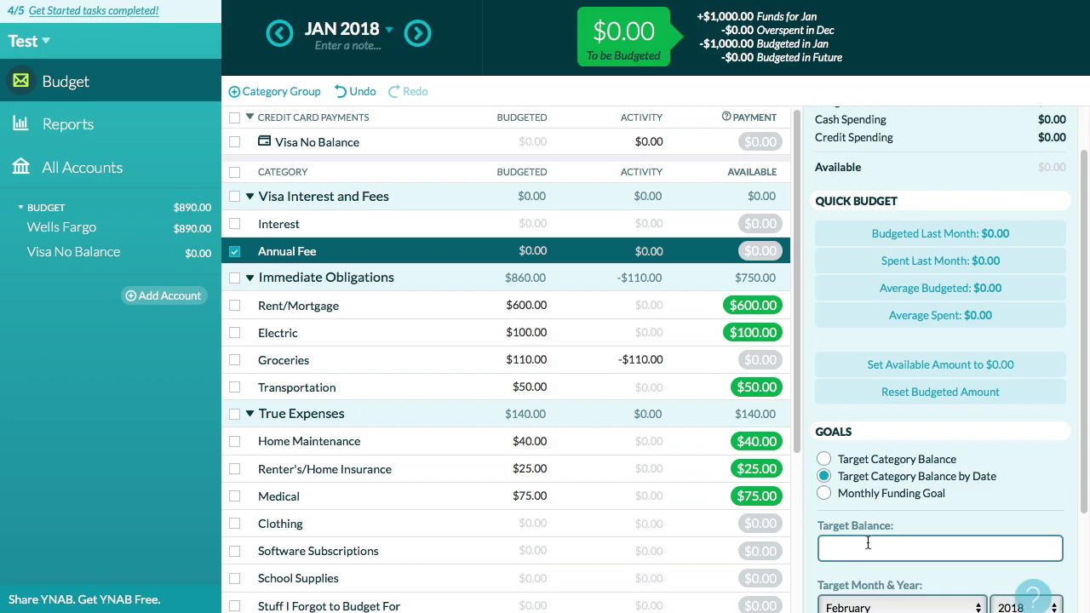
pyautogui.scroll(-2, 868, 544)
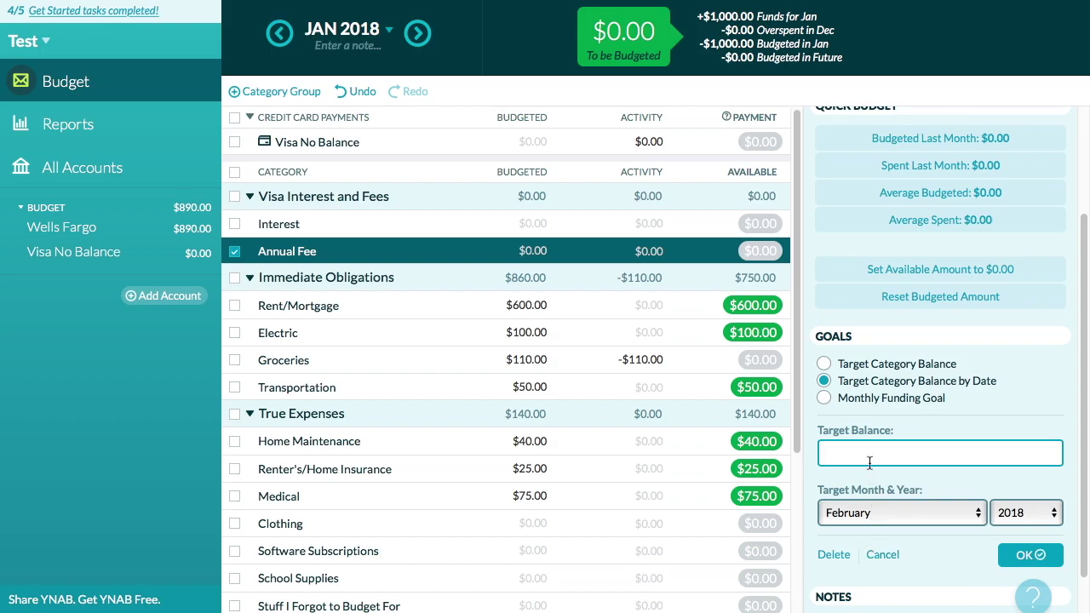
pyautogui.click(874, 511)
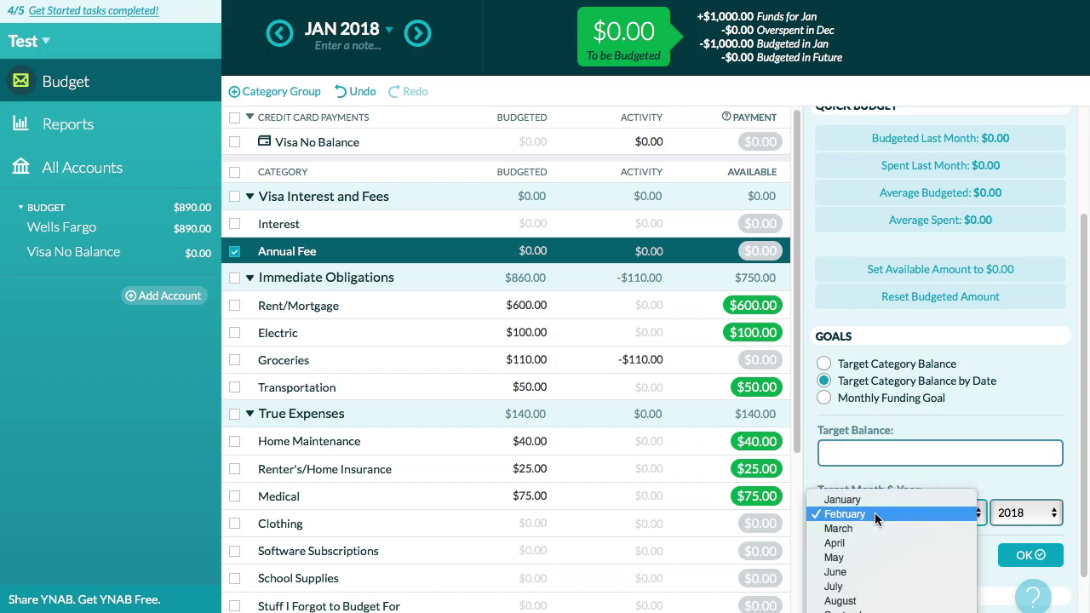
pyautogui.click(861, 571)
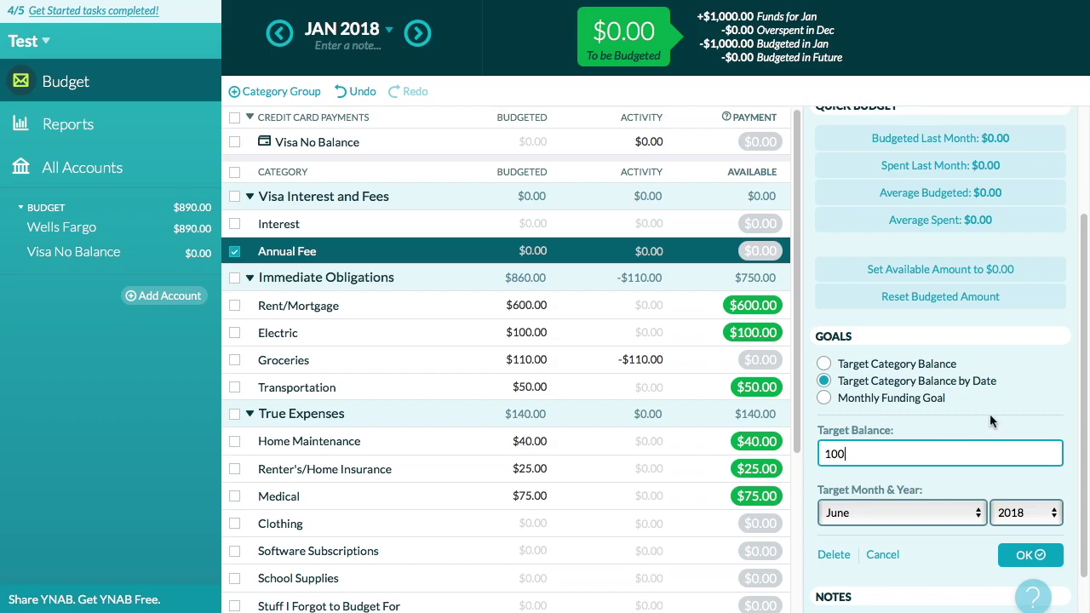
pyautogui.scroll(-2, 989, 414)
pyautogui.click(1018, 471)
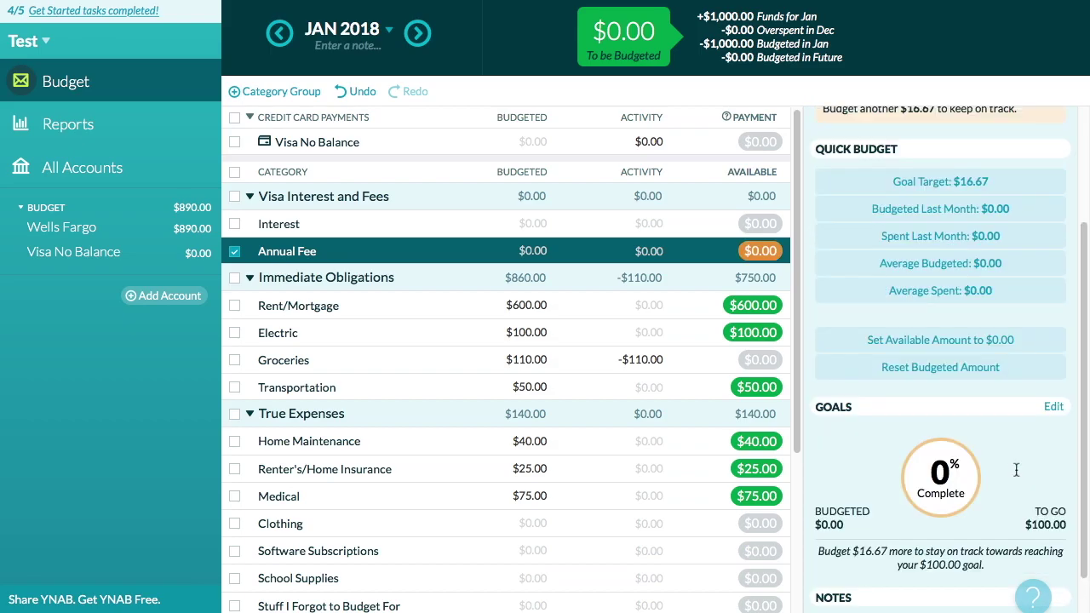
# Review the Annual Fee goal's progress and monthly funding need in January and February 2018, then deselect the category
pyautogui.scroll(-3, 1017, 485)
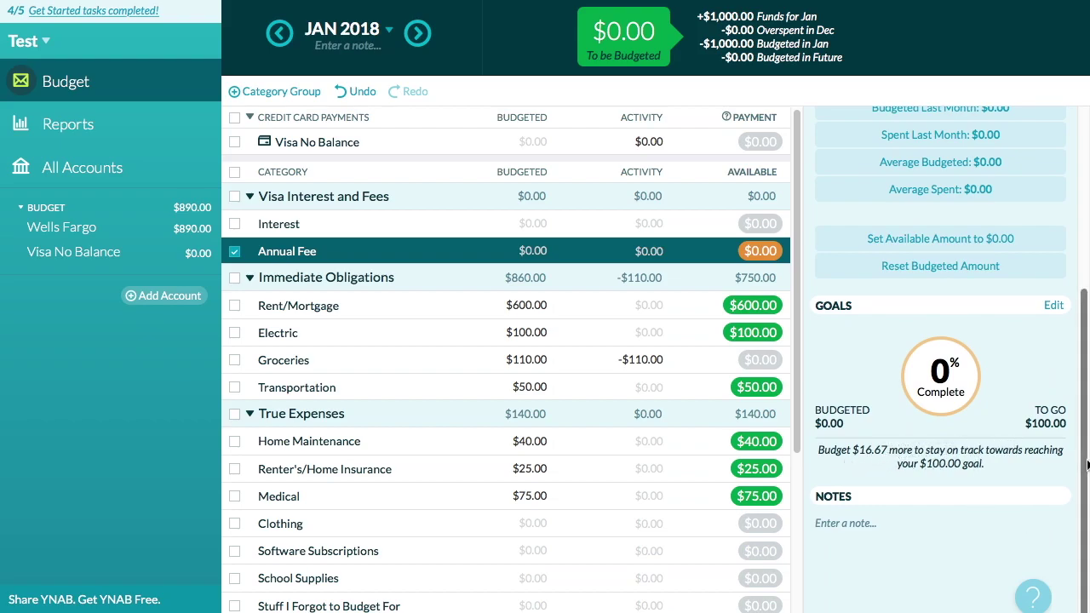
pyautogui.moveTo(1086, 464); pyautogui.dragTo(1069, 288)
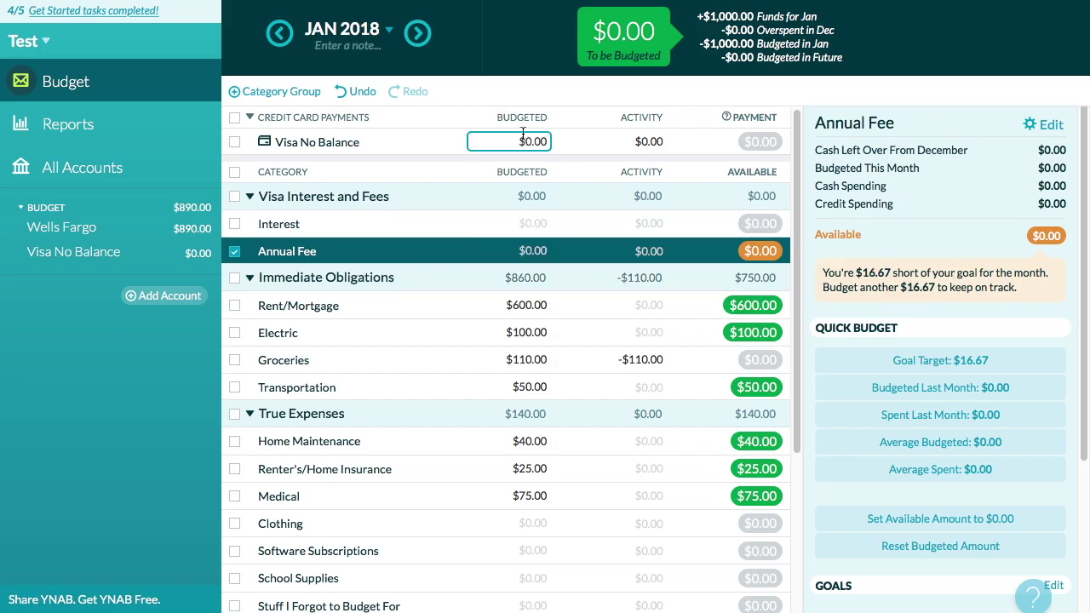
pyautogui.click(418, 35)
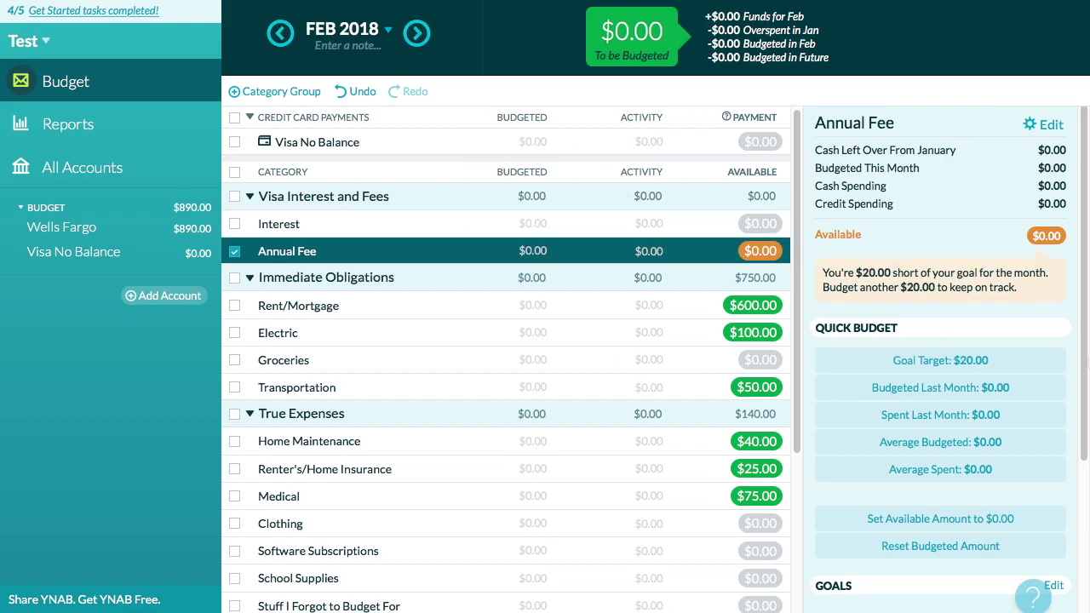
pyautogui.scroll(-3, 1086, 360)
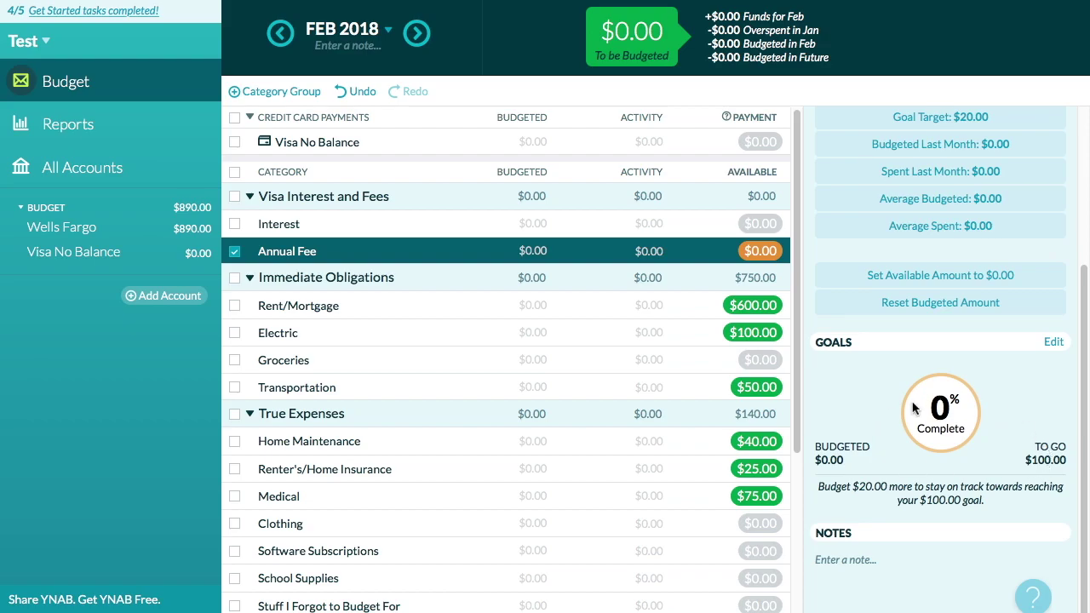
pyautogui.scroll(3, 1082, 234)
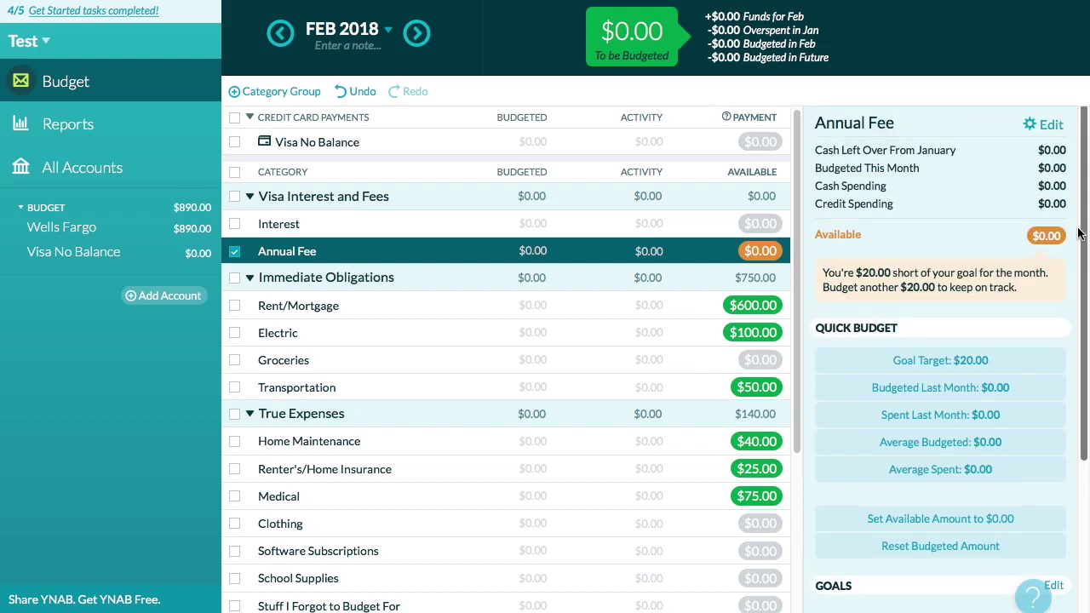
pyautogui.click(511, 250)
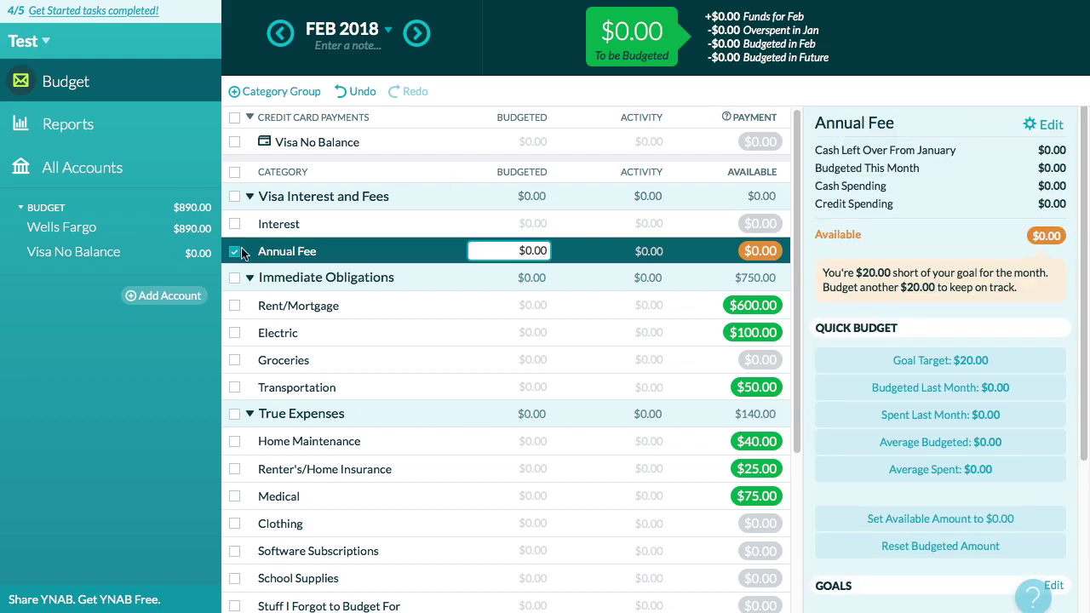
pyautogui.click(235, 252)
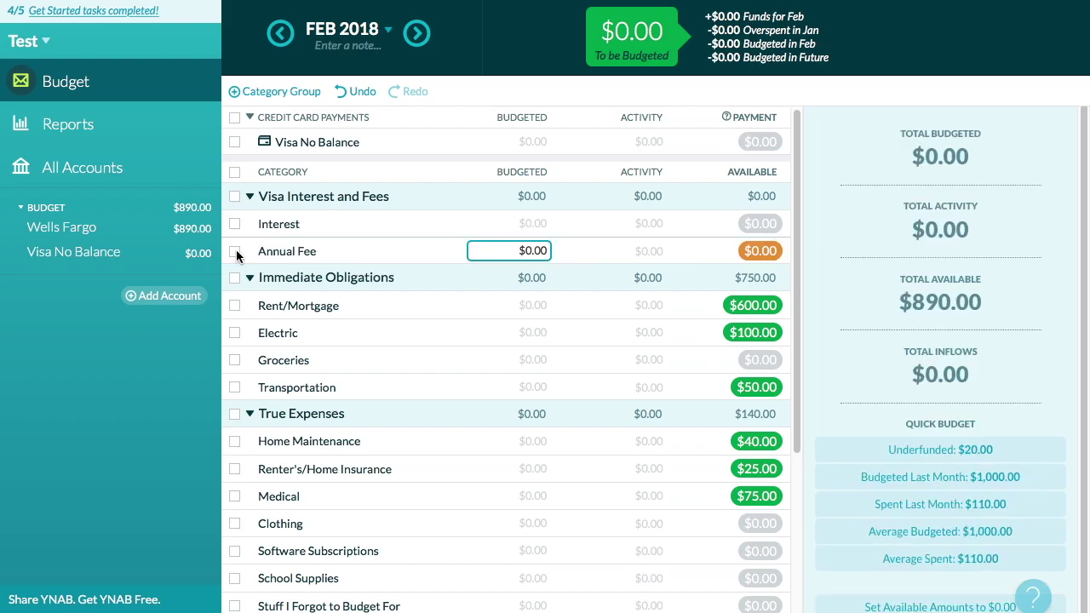
# Record a $5.00 Cash Back inflow in Visa No Balance dated 01/07/2018, categorized as Immediate Obligations: Transportation, and mark it cleared
pyautogui.click(91, 253)
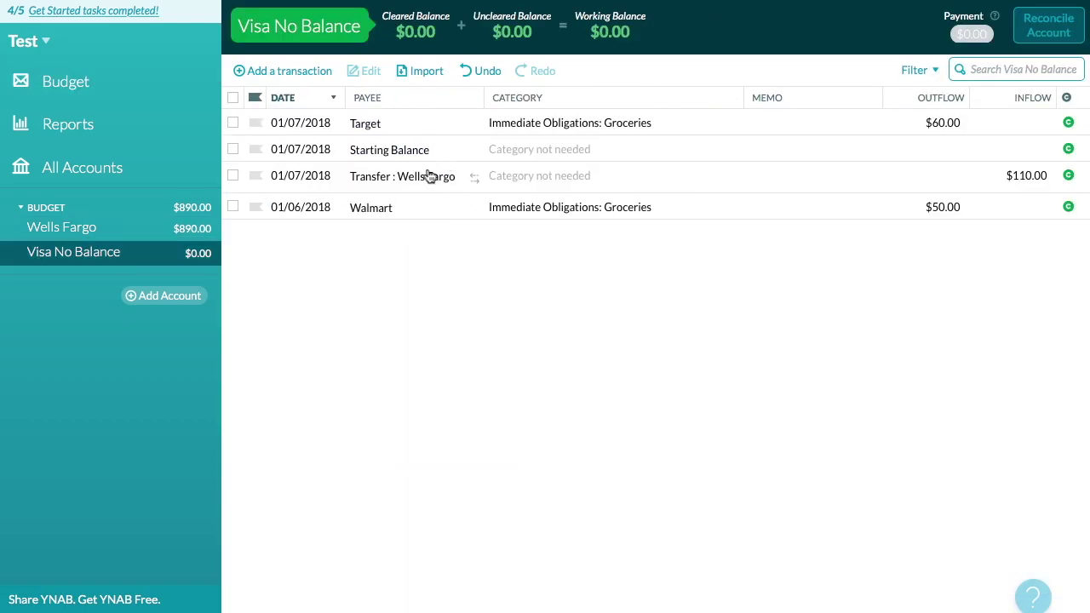
pyautogui.click(295, 75)
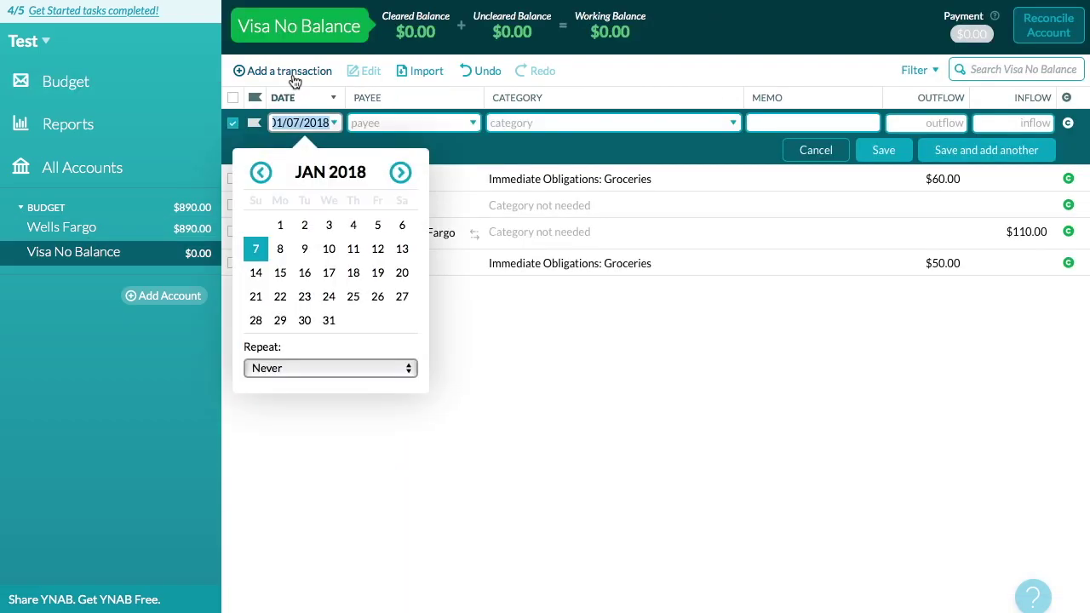
pyautogui.click(259, 250)
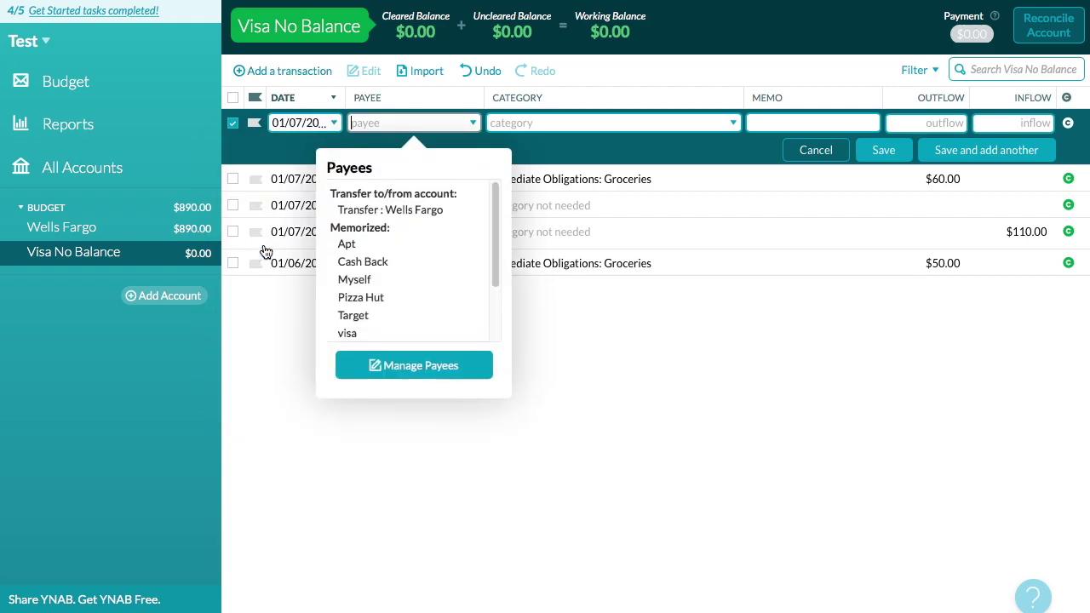
pyautogui.write('Cash')
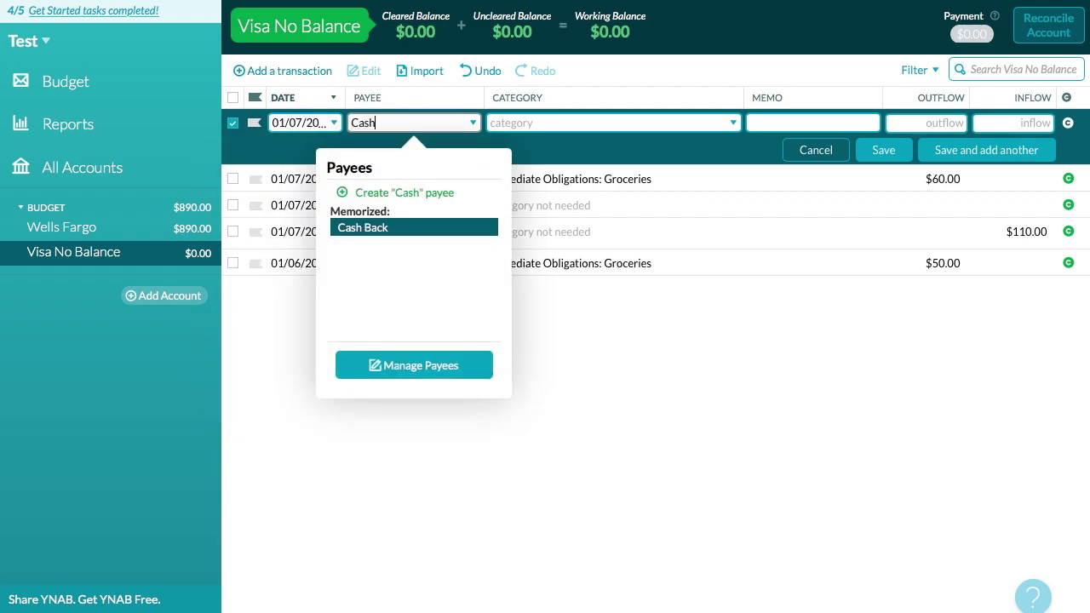
pyautogui.click(361, 238)
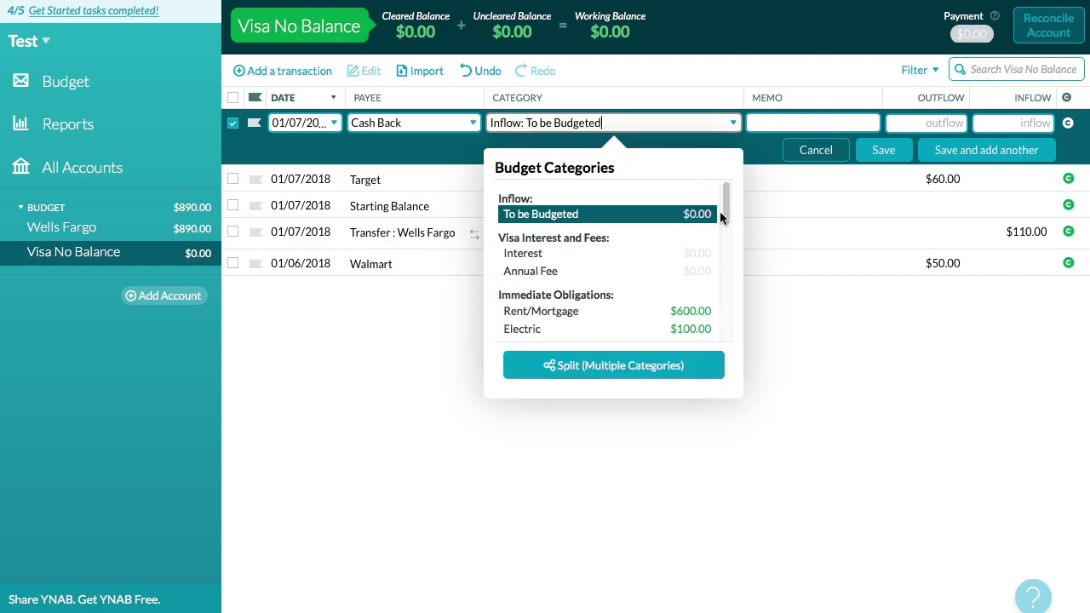
pyautogui.moveTo(732, 205); pyautogui.dragTo(725, 228)
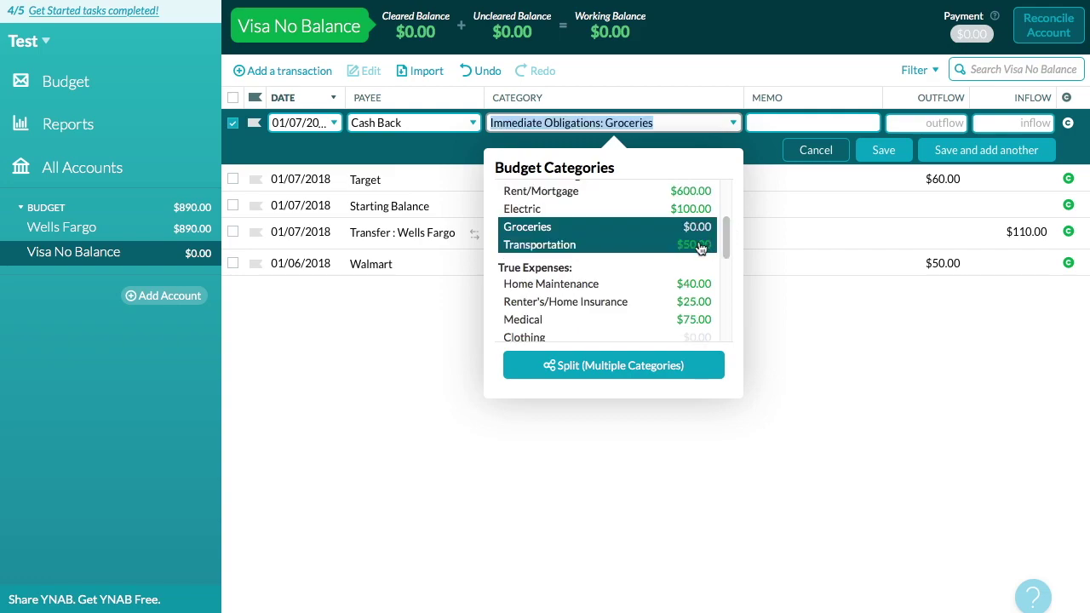
pyautogui.click(700, 247)
pyautogui.click(1013, 120)
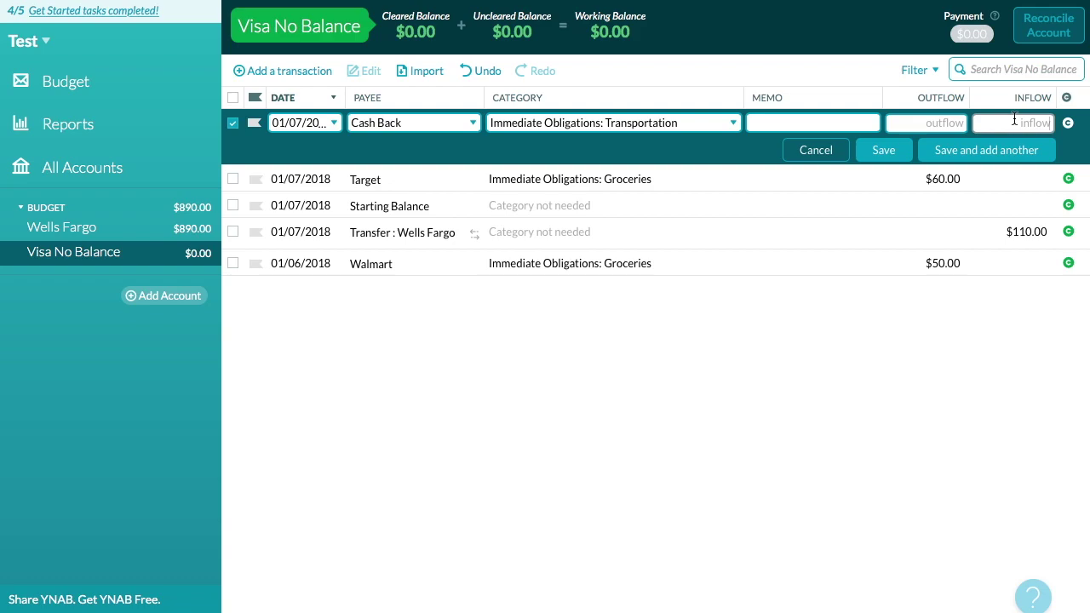
pyautogui.write('5')
pyautogui.click(889, 160)
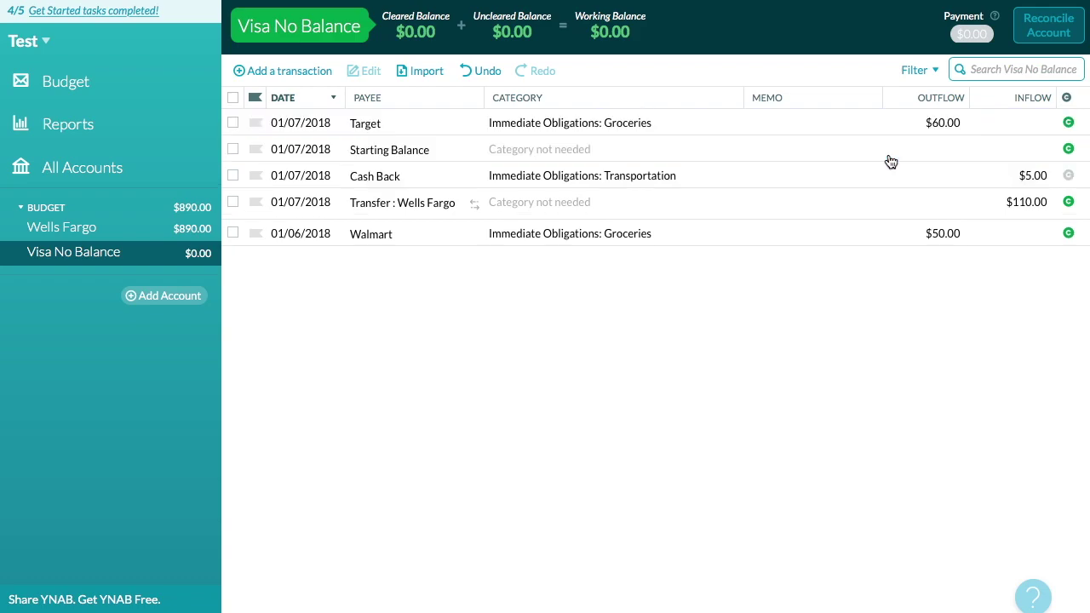
pyautogui.click(1070, 177)
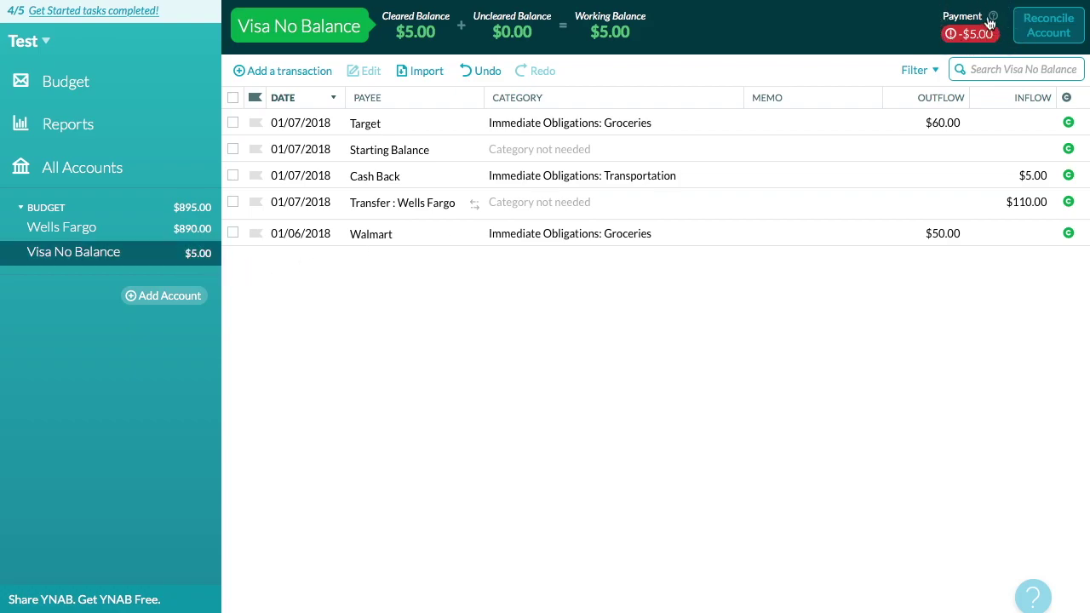
# Check the Transportation category's available amount in the February 2018 budget
pyautogui.click(111, 86)
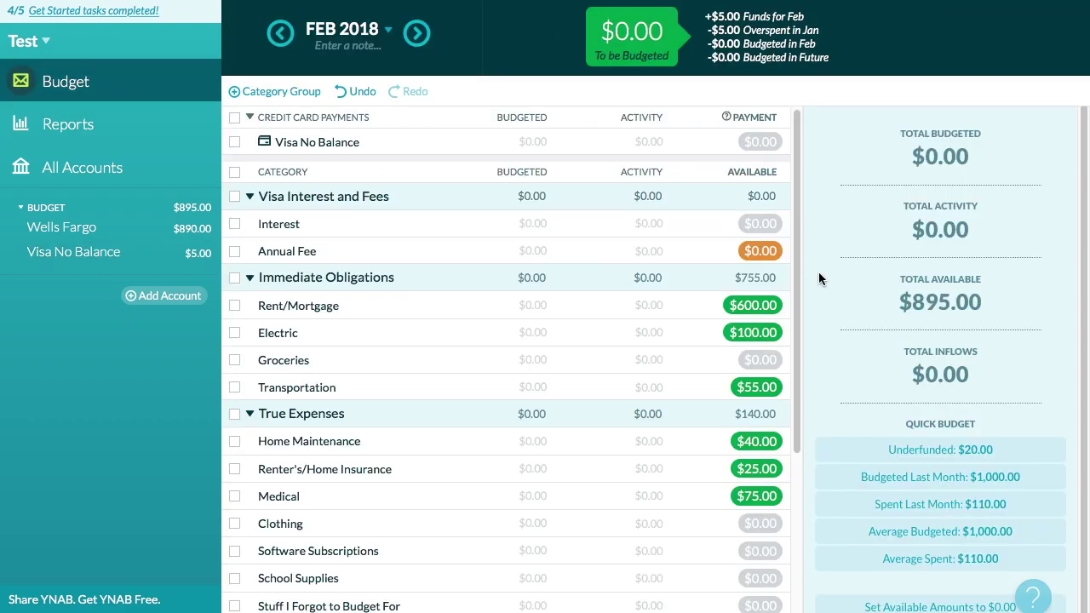
pyautogui.scroll(-1, 795, 289)
pyautogui.scroll(-1, 795, 294)
pyautogui.click(749, 308)
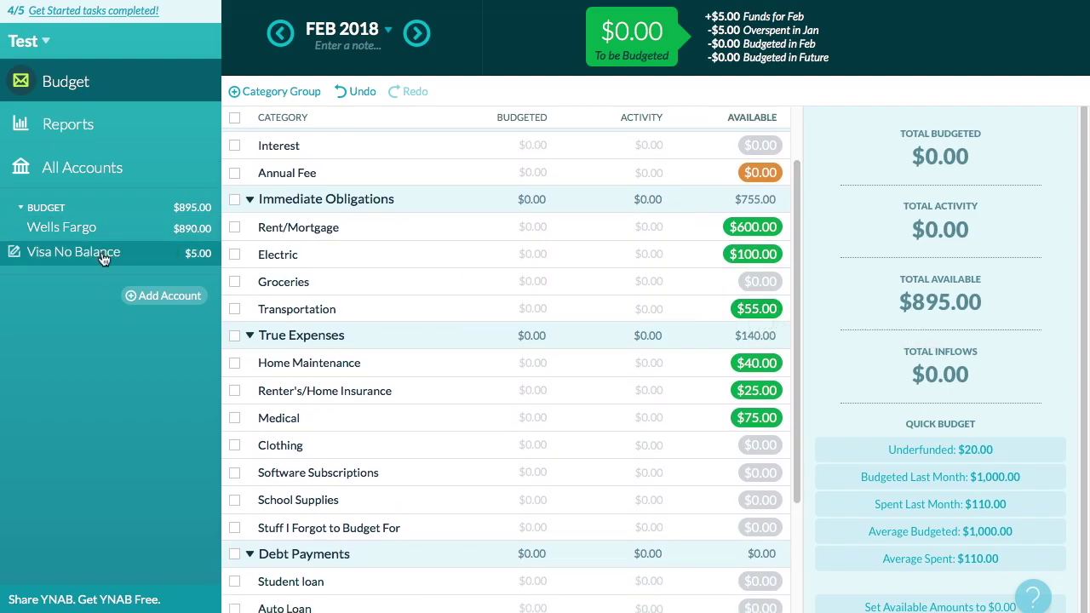
# Record a $55.00 Tire Kingdom outflow in Visa No Balance dated 01/07/2018, categorized as Immediate Obligations: Transportation, and mark it cleared
pyautogui.click(77, 252)
pyautogui.click(287, 71)
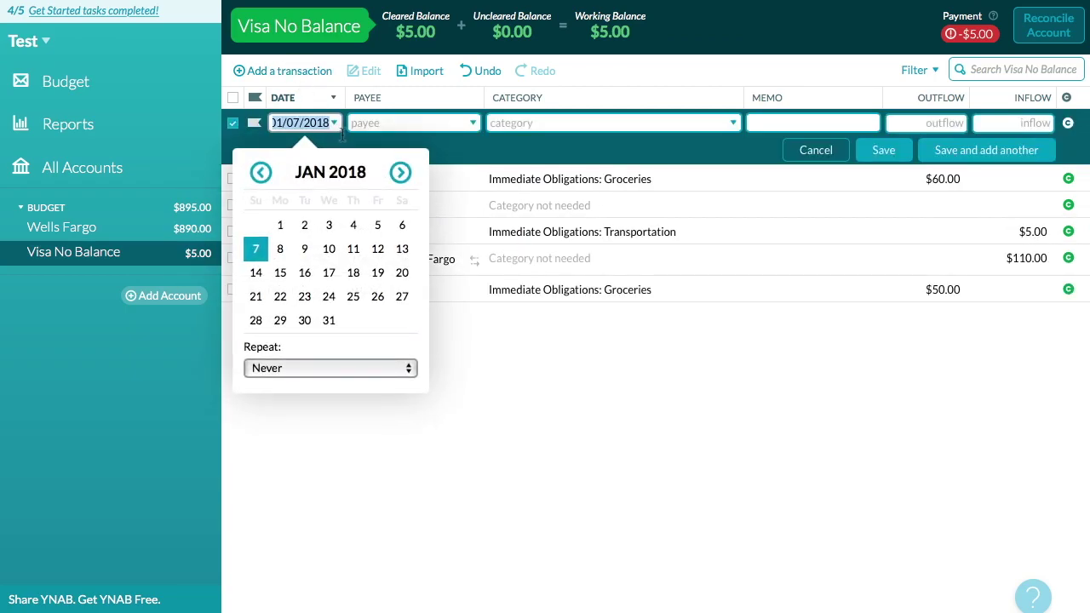
pyautogui.click(373, 122)
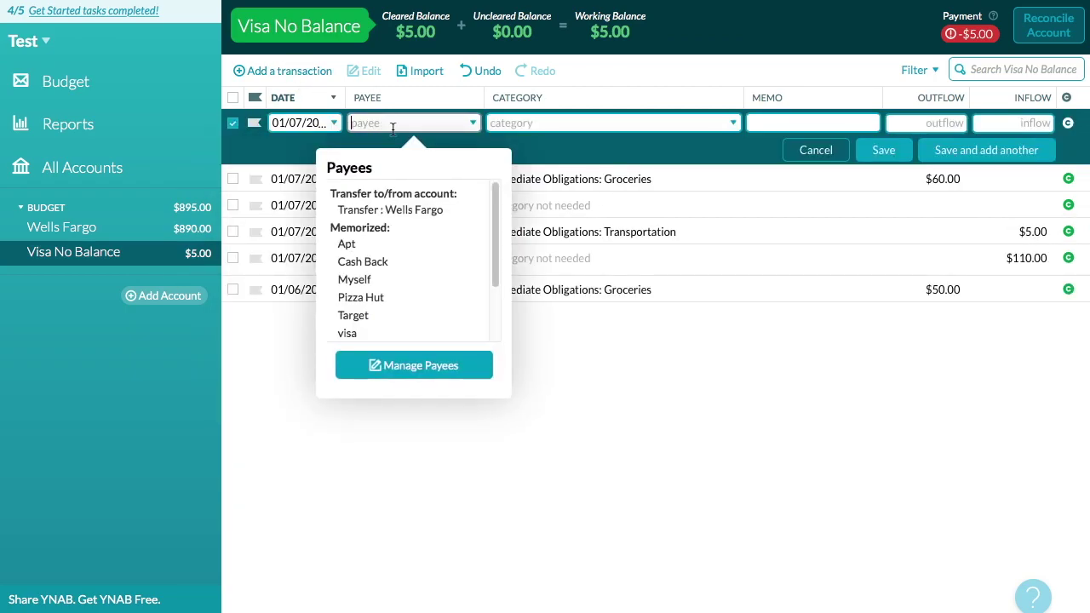
pyautogui.write('Tire Kingdom')
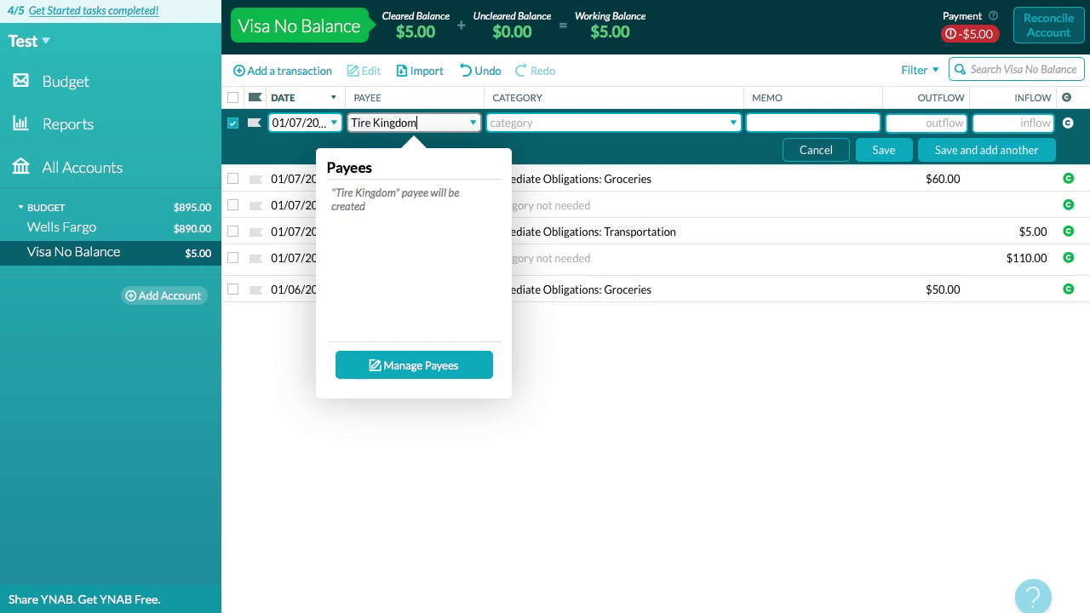
pyautogui.click(553, 123)
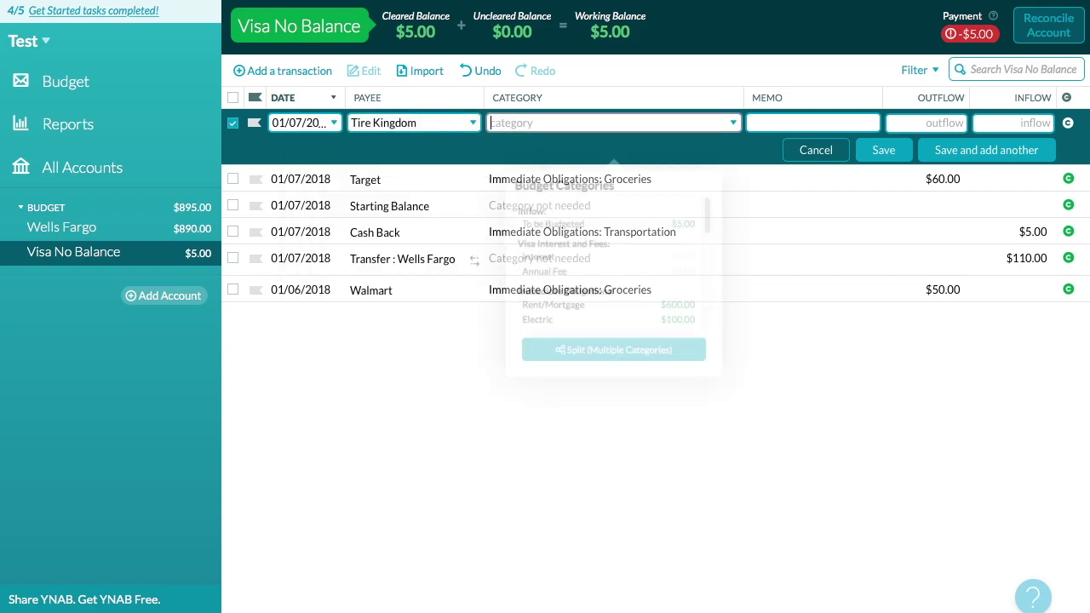
pyautogui.scroll(-1, 574, 253)
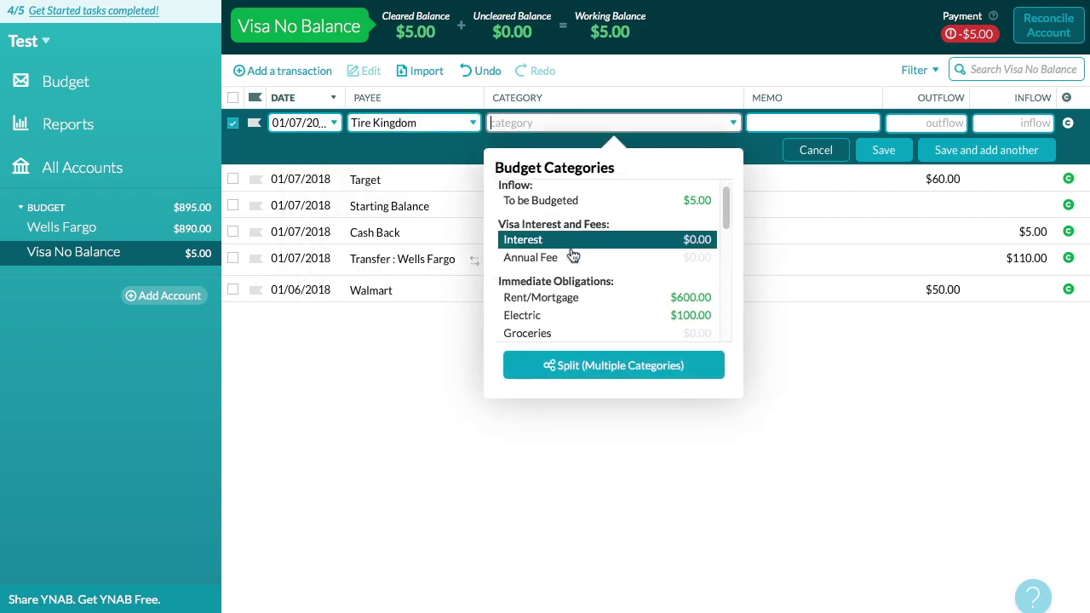
pyautogui.click(652, 331)
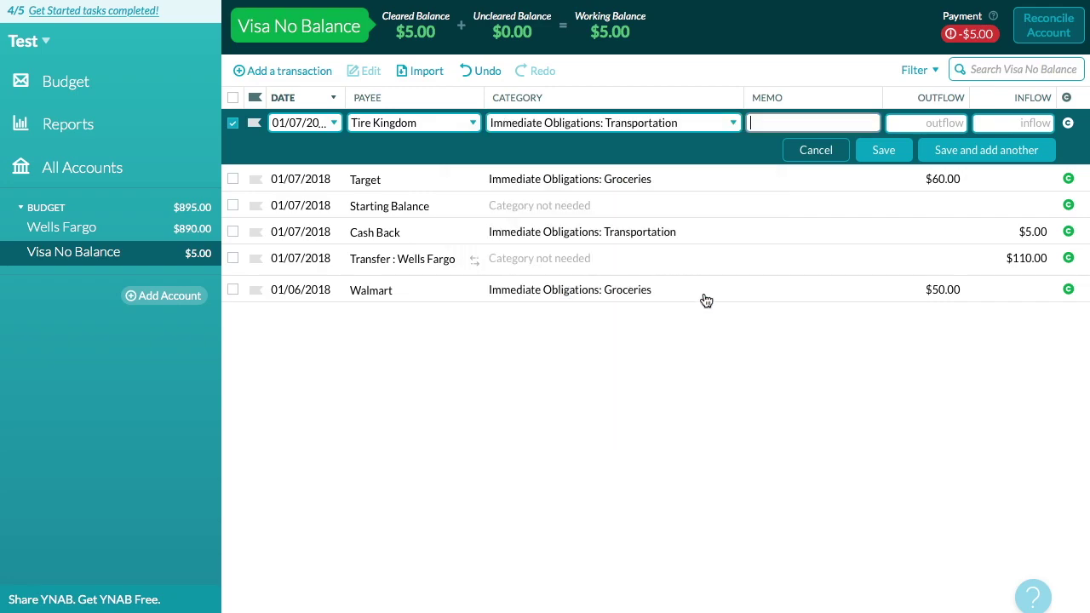
pyautogui.click(924, 124)
pyautogui.write('55.00')
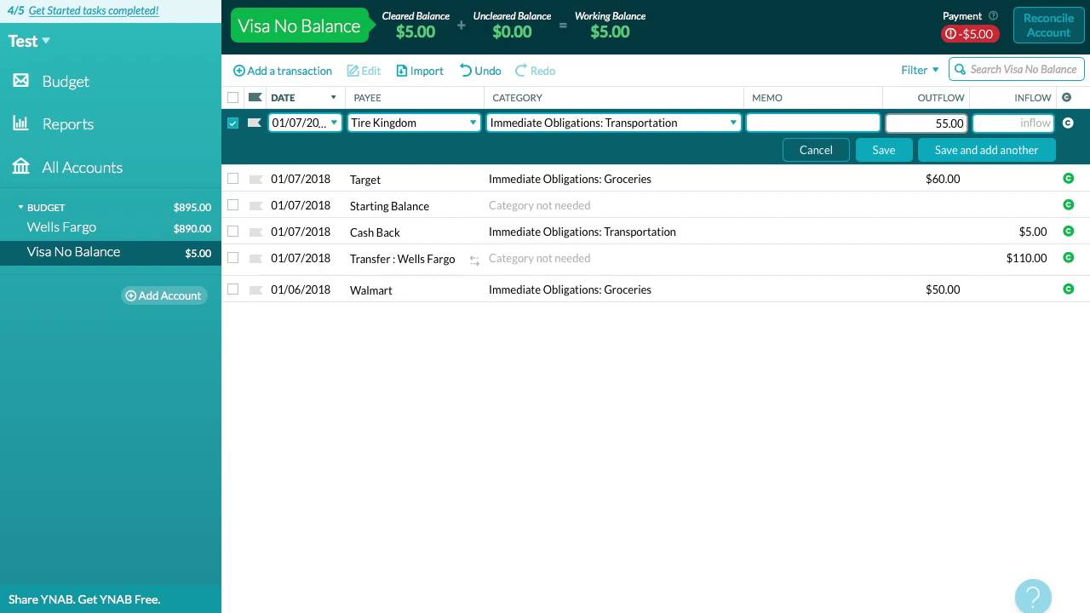
pyautogui.click(882, 151)
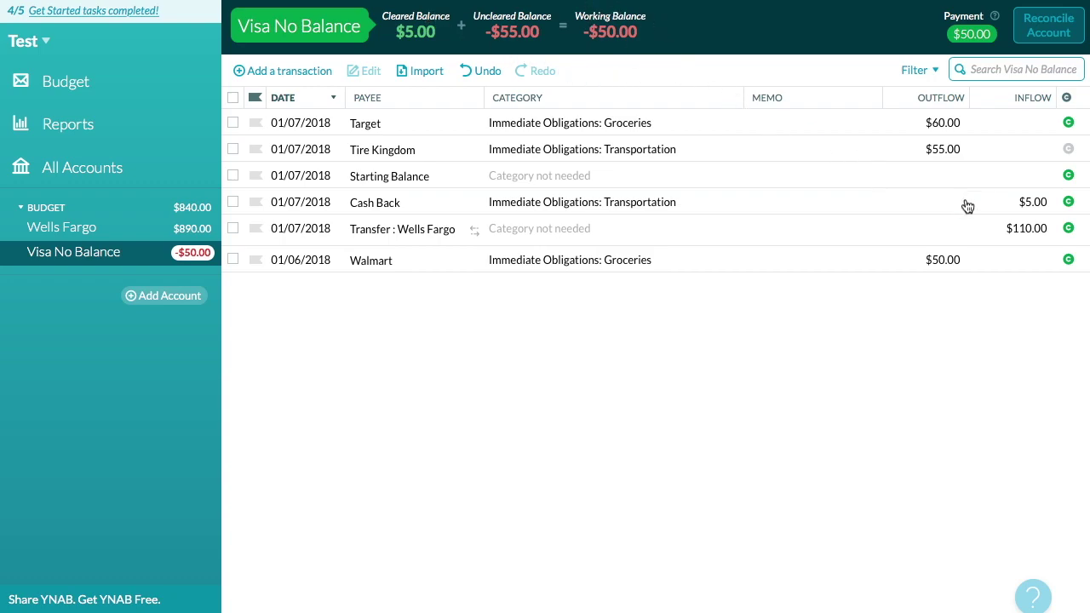
pyautogui.click(1068, 150)
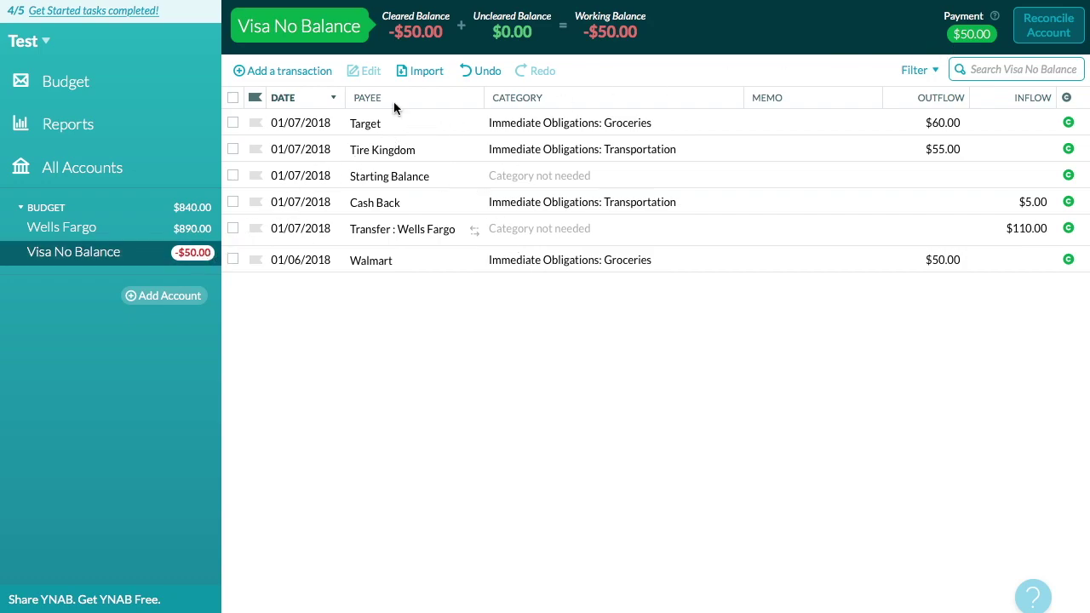
# Record a $50.00 transfer from Wells Fargo into Visa No Balance dated 01/07/2018 and mark it cleared
pyautogui.click(315, 71)
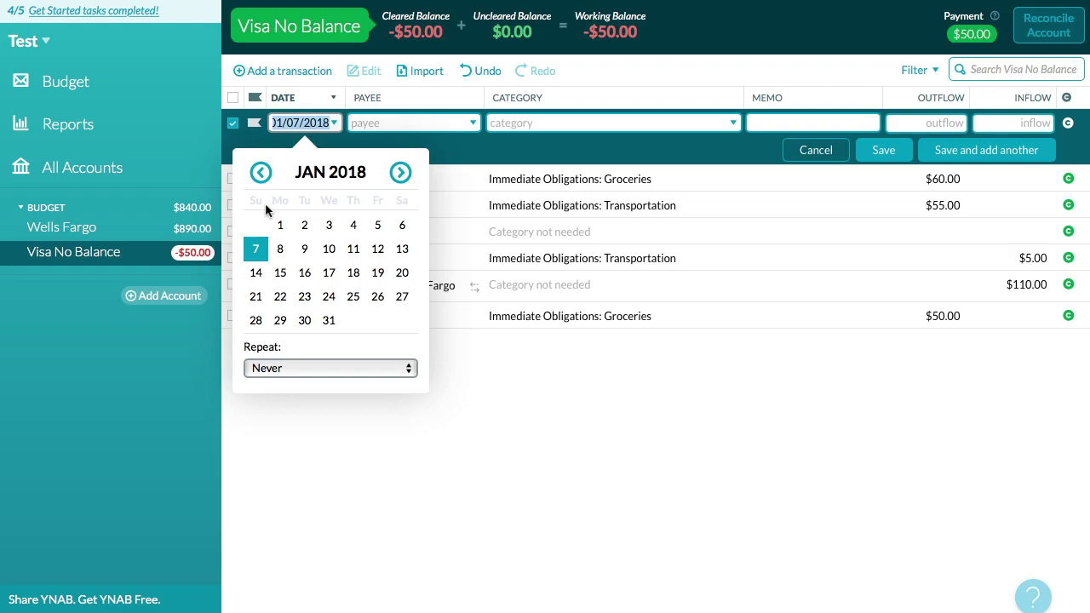
pyautogui.click(254, 248)
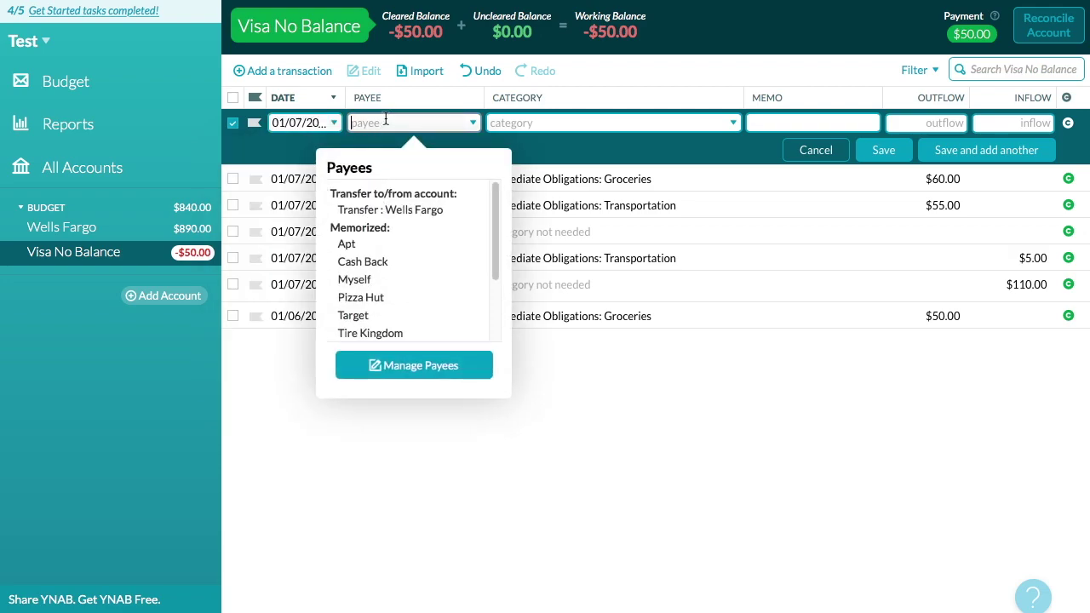
pyautogui.click(397, 210)
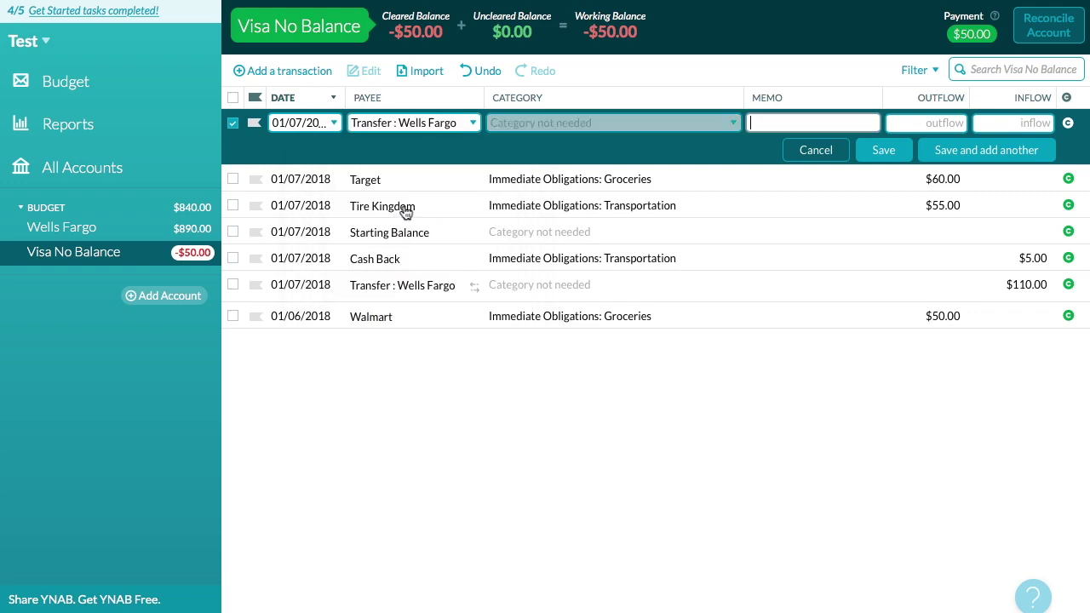
pyautogui.click(1006, 120)
pyautogui.write('50.00')
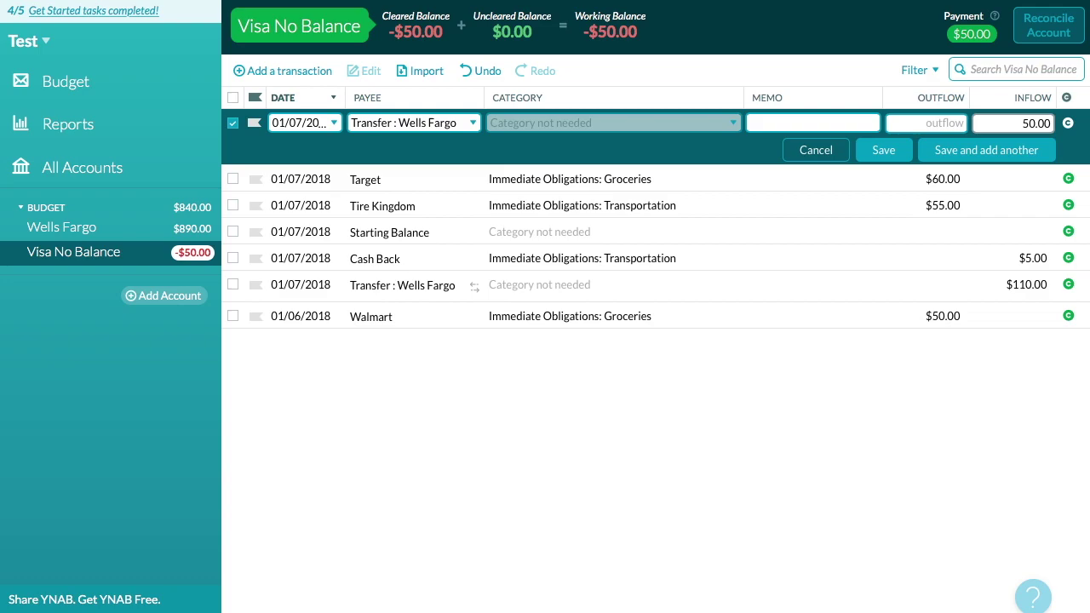
pyautogui.click(882, 151)
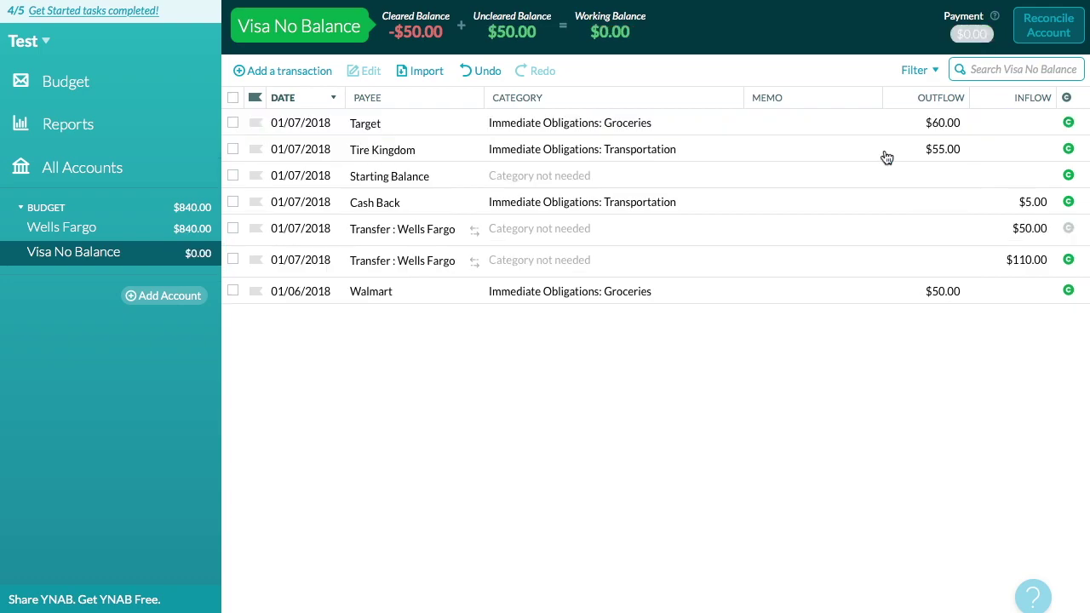
pyautogui.click(1069, 230)
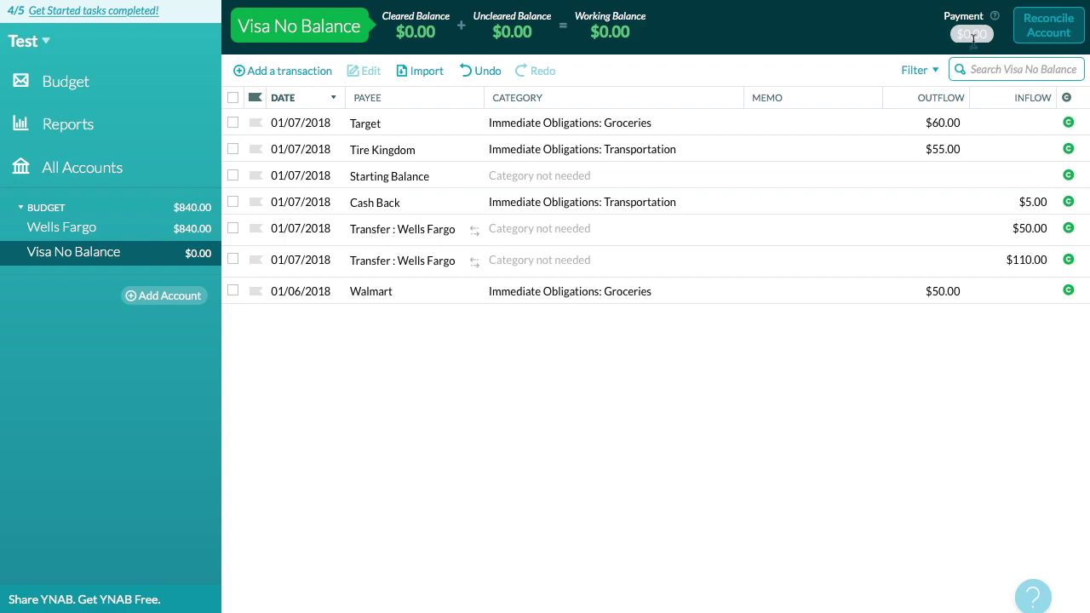